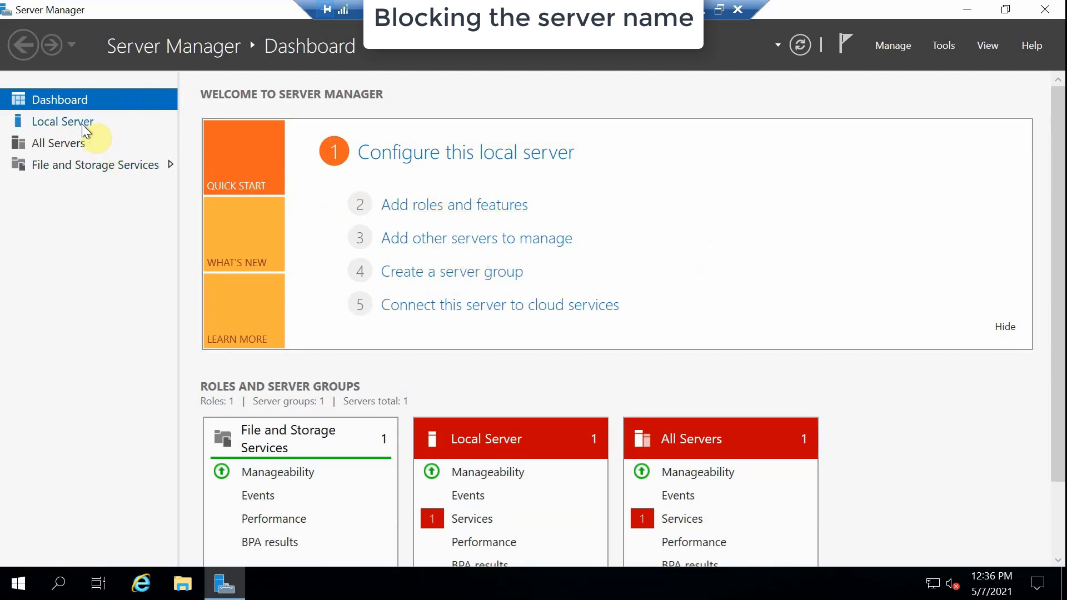
Show the Local Server page and expand its Roles and Features TASKS menu.
left_click(17, 589)
left_click(500, 252)
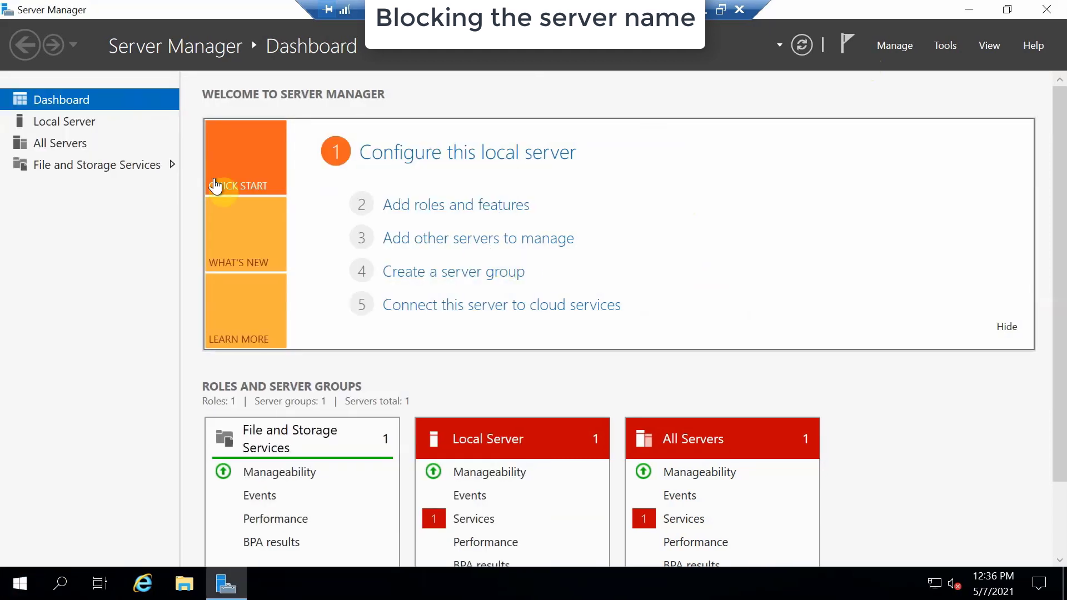
left_click(57, 120)
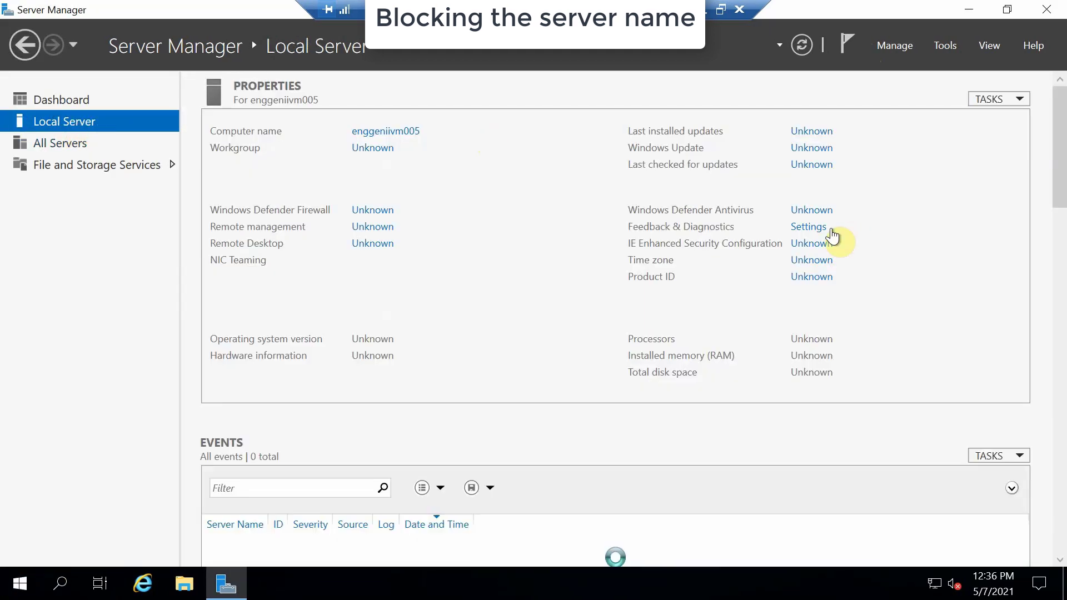
left_click_drag(1063, 175, 1062, 521)
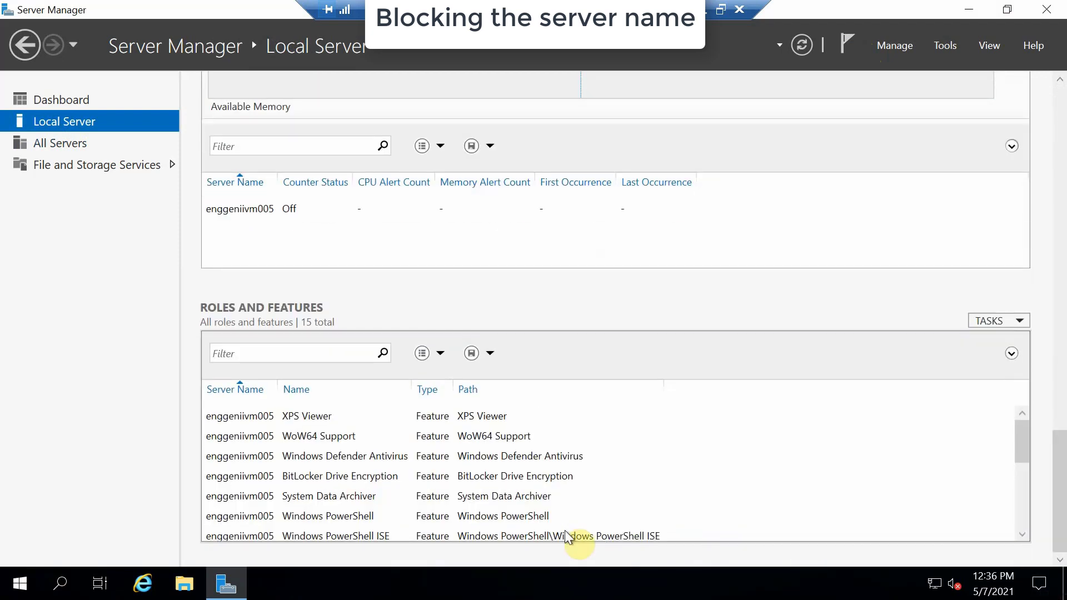
left_click(1004, 324)
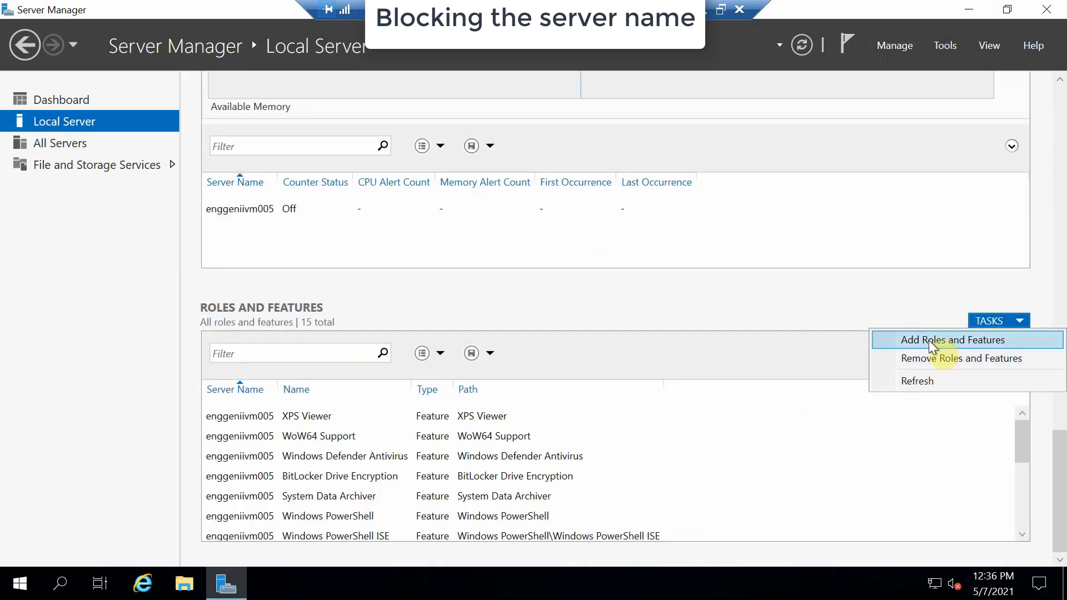
Start Add Roles and Features with role-based installation on the local server, reaching Server Roles.
left_click(928, 341)
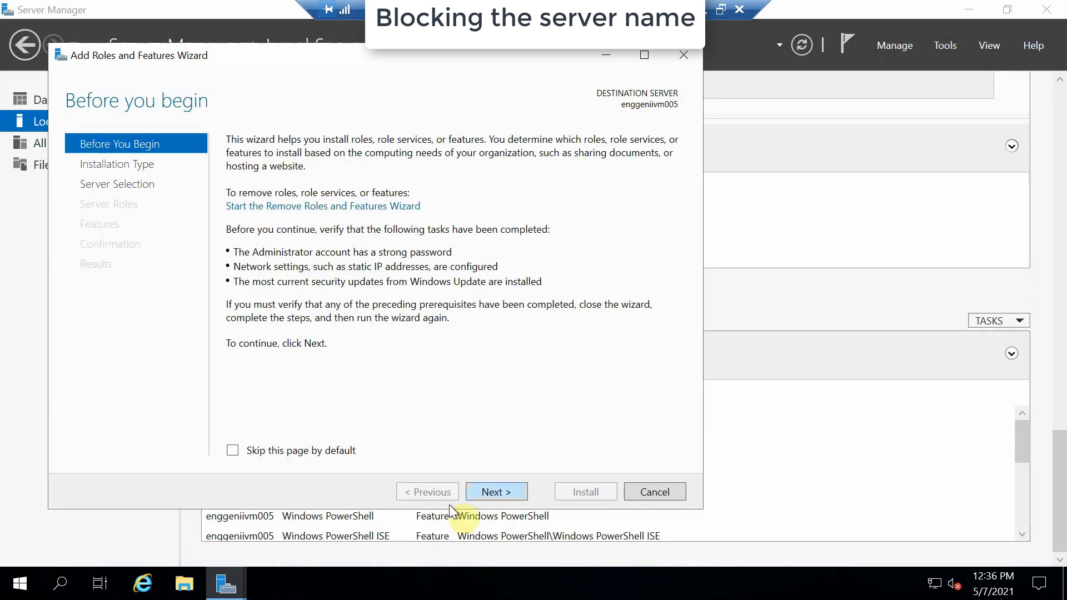
left_click(491, 492)
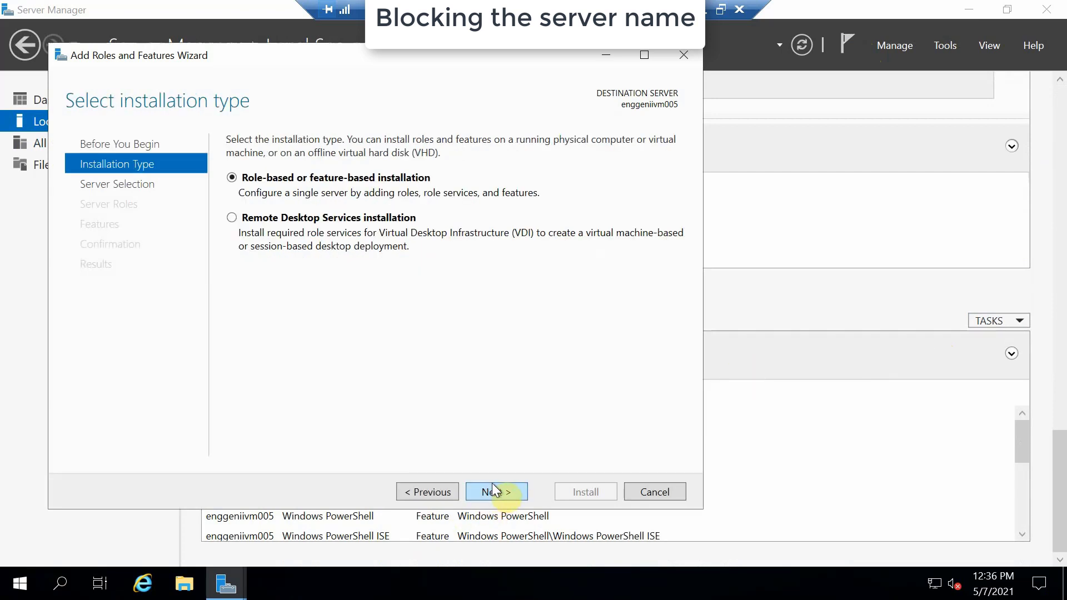
left_click(492, 491)
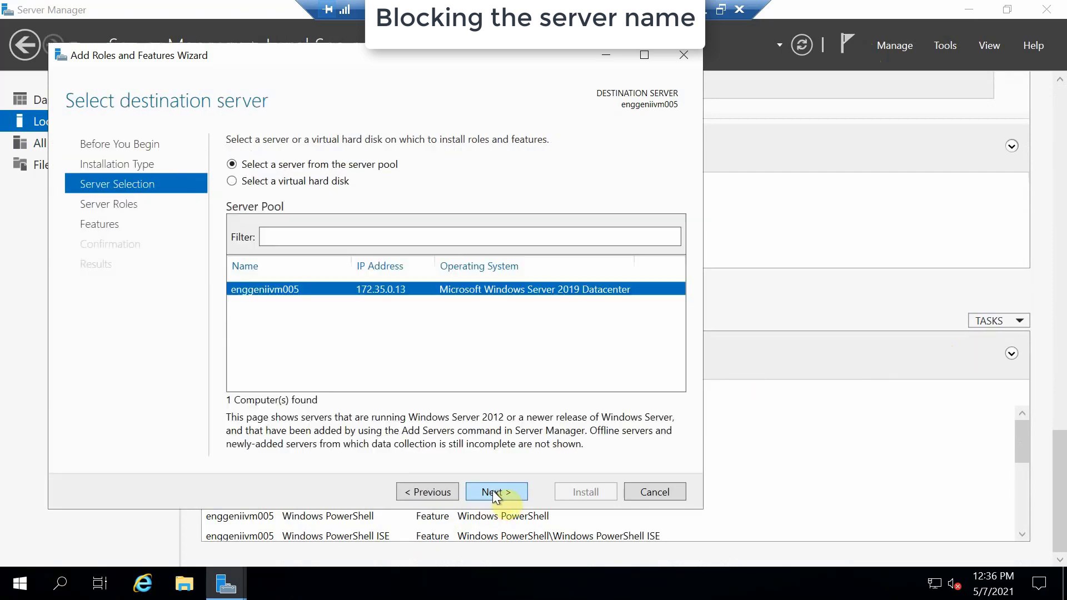
left_click(492, 490)
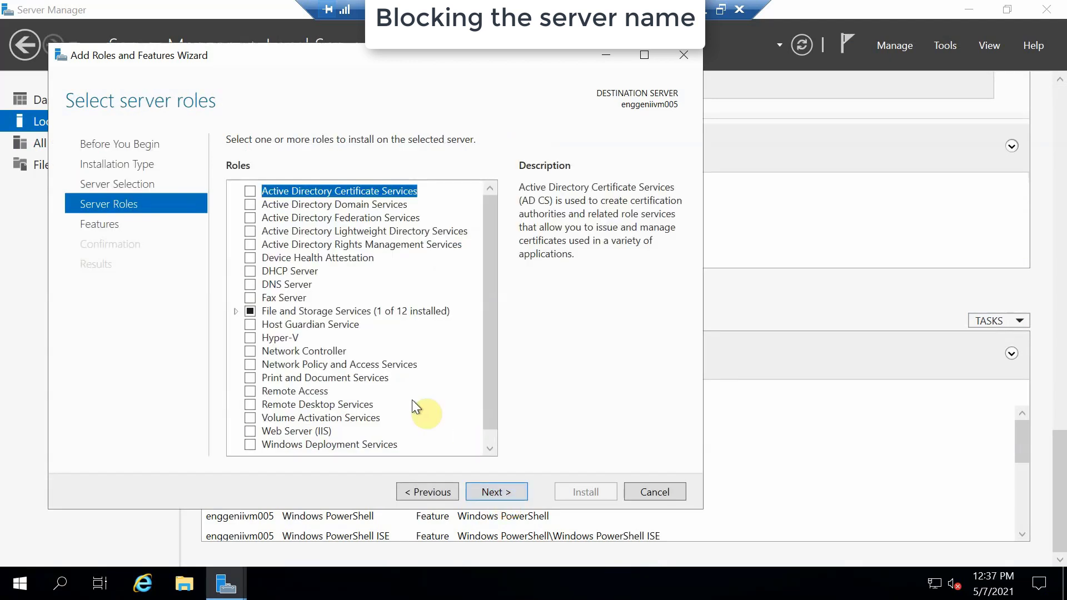
left_click(490, 447)
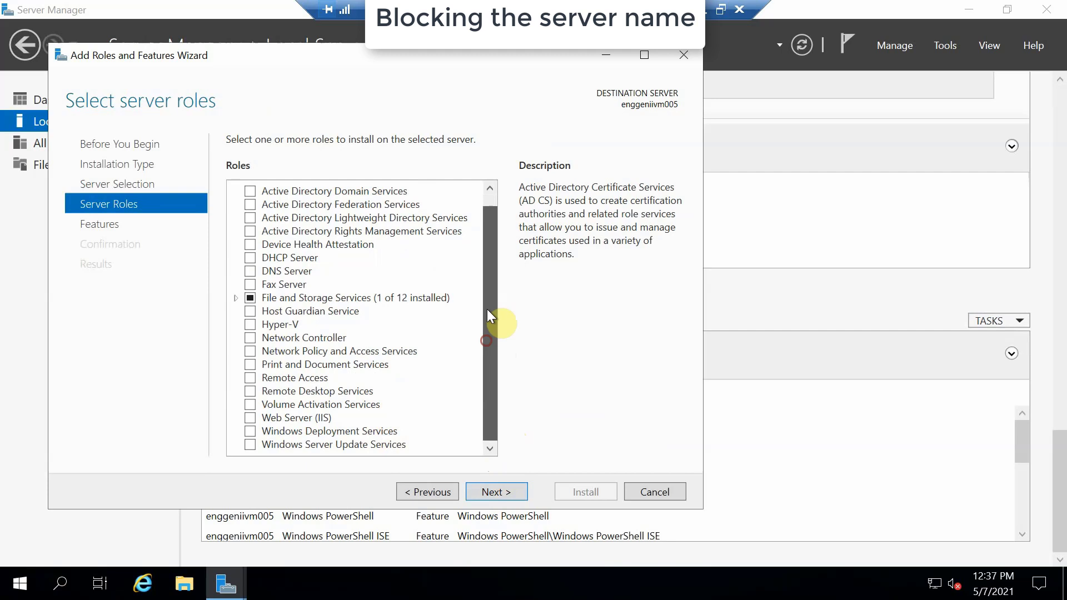
scroll(487, 309, "up", 1)
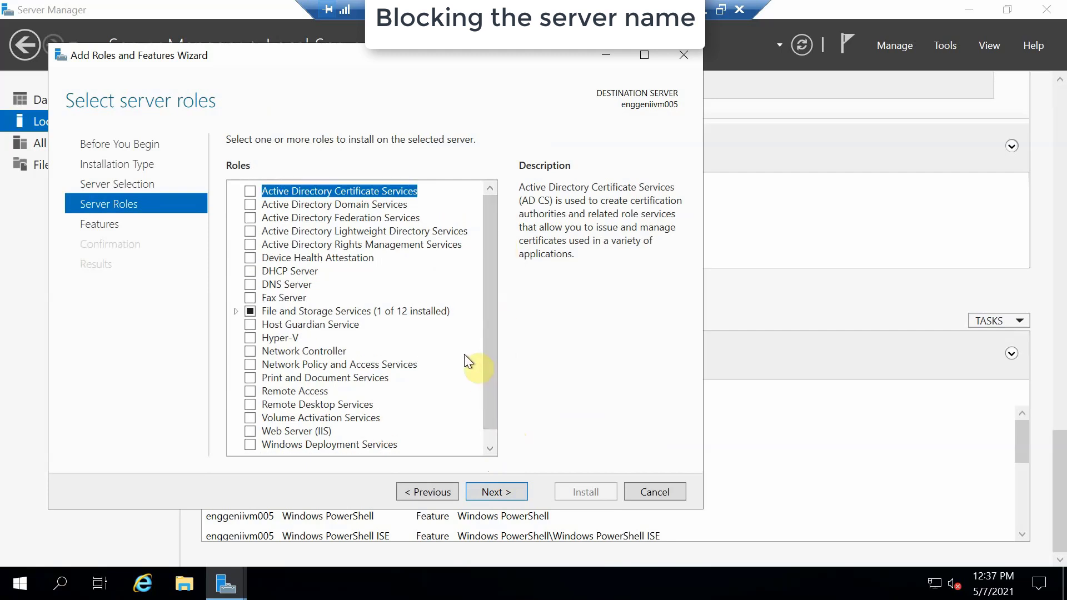
On the Features page, check SMTP Server with its required features, plus Telnet Client.
left_click(504, 488)
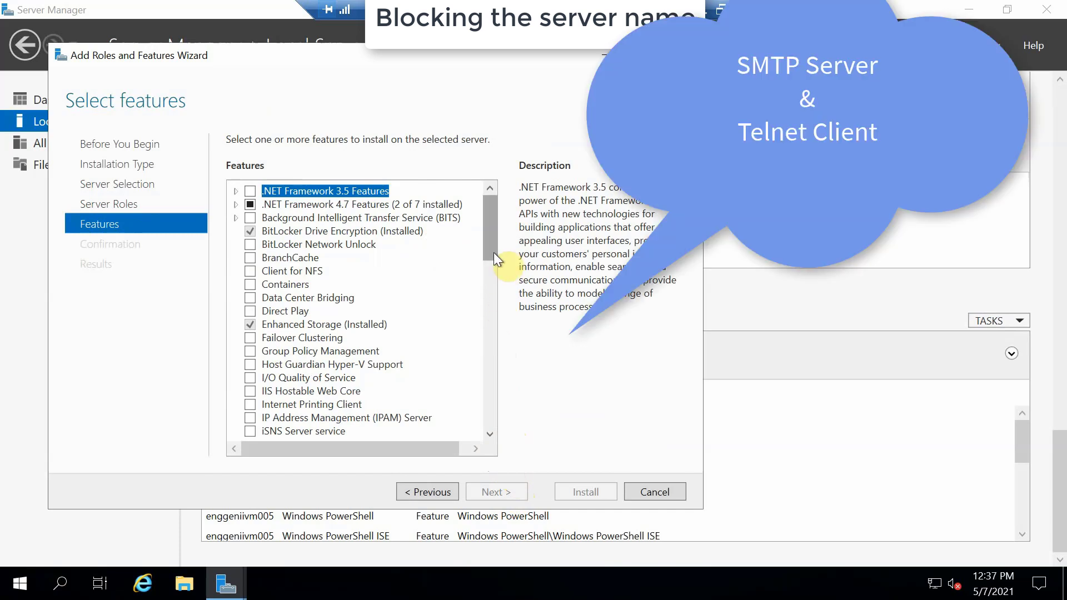
left_click_drag(492, 252, 495, 358)
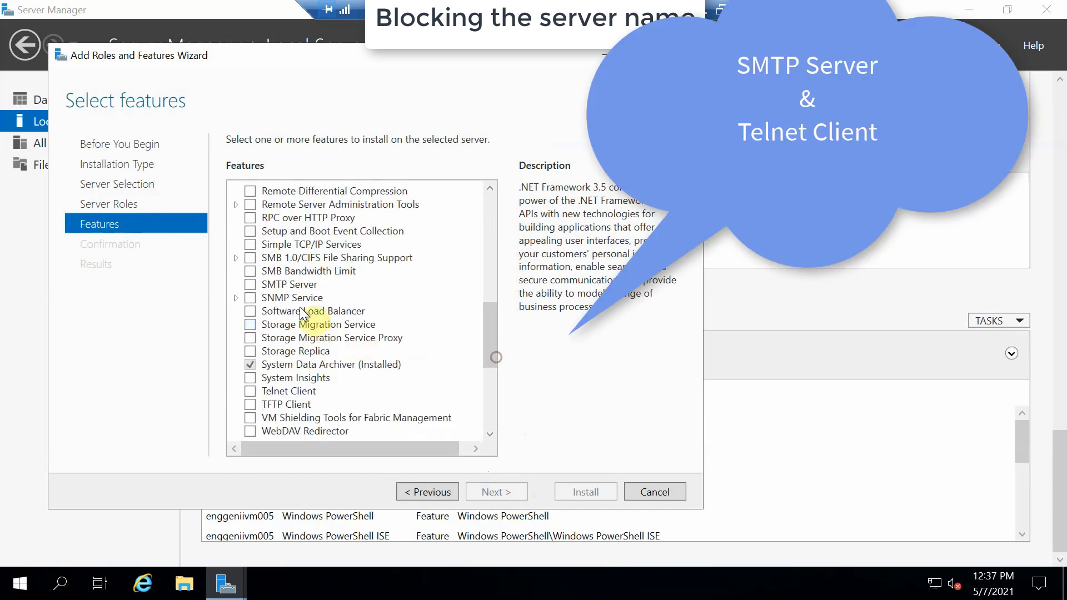
left_click(251, 284)
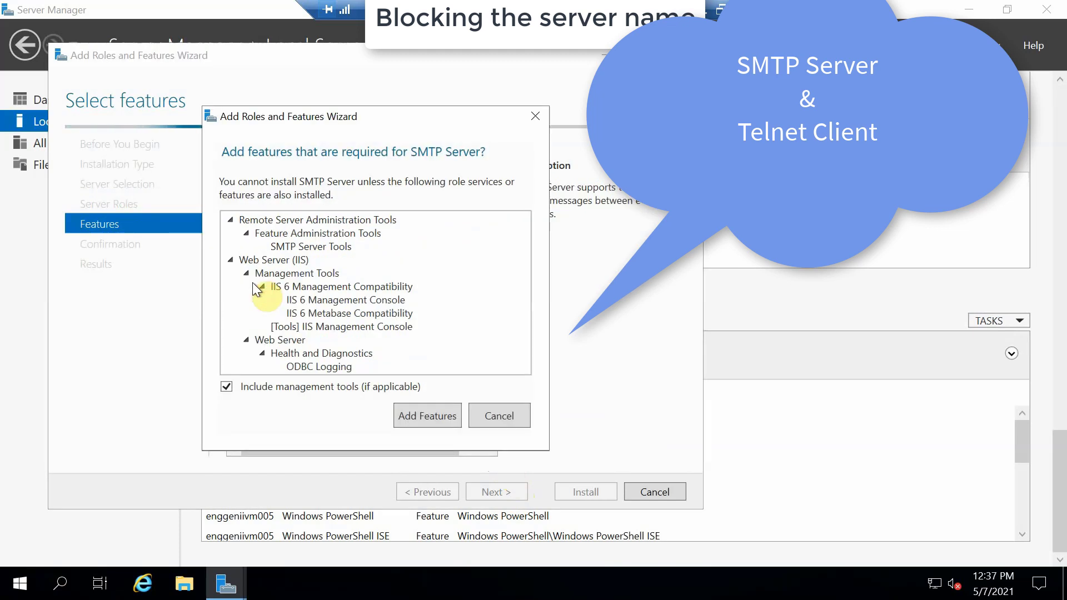
left_click(431, 417)
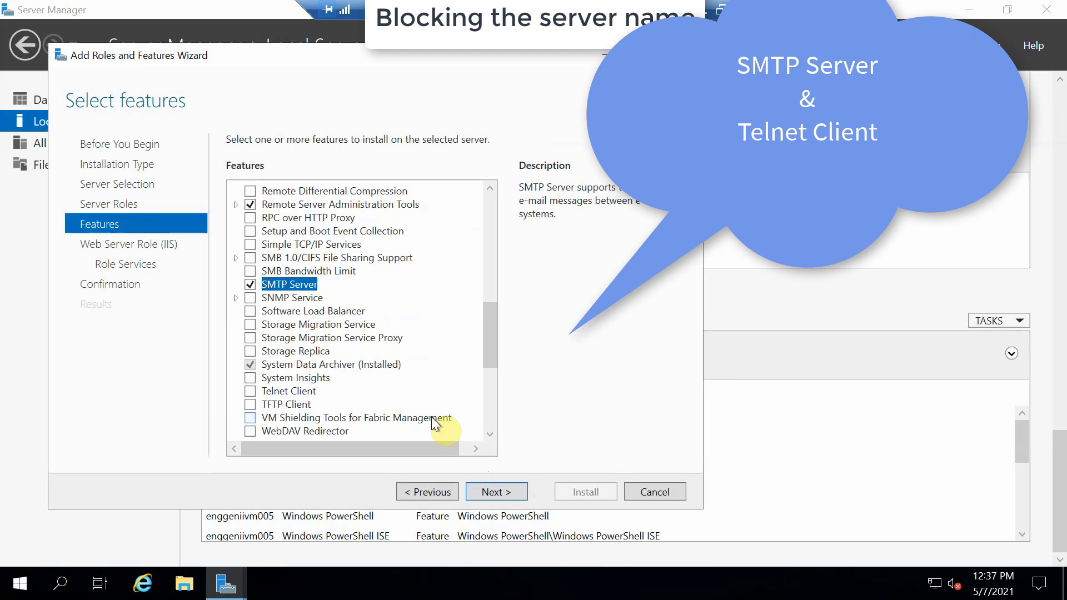
left_click(251, 391)
left_click_drag(489, 358, 499, 418)
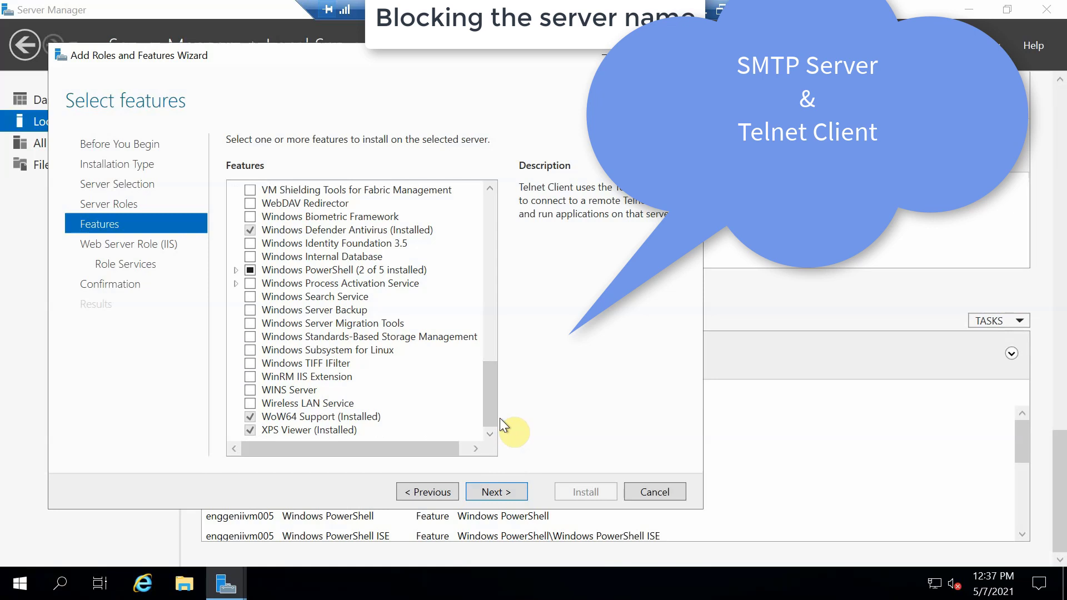
Accept default Web Server role services, allow automatic restart, and begin the installation.
left_click(495, 492)
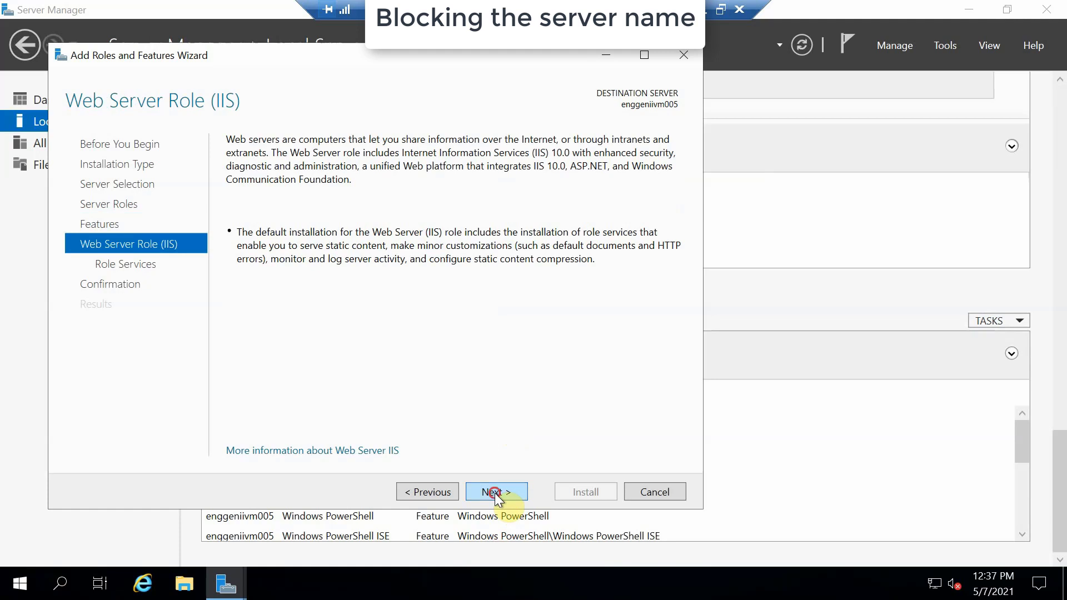
left_click(495, 493)
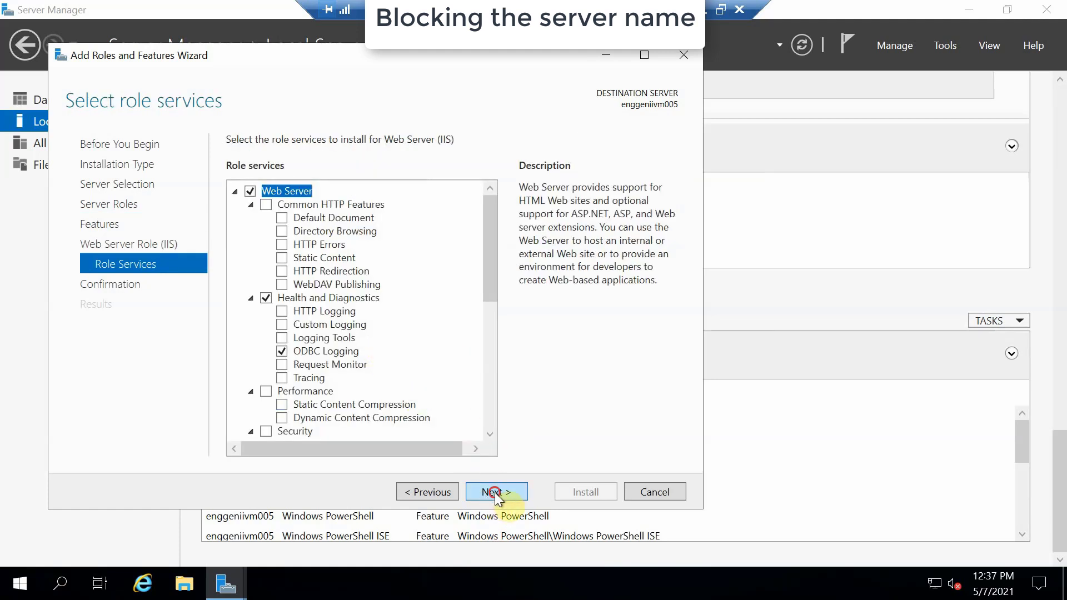
left_click(495, 492)
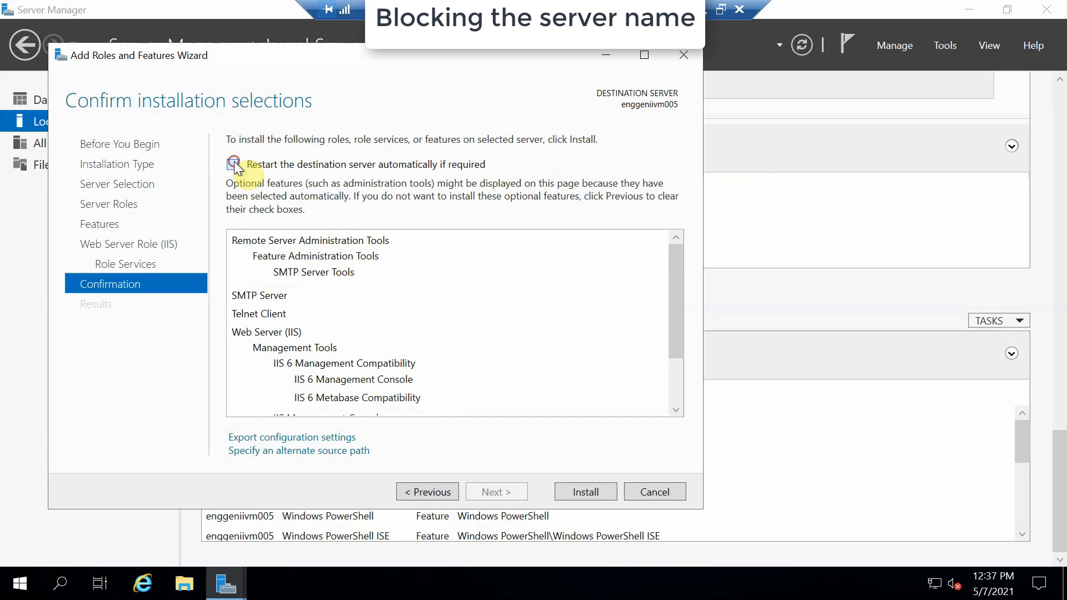
left_click(234, 164)
left_click(572, 354)
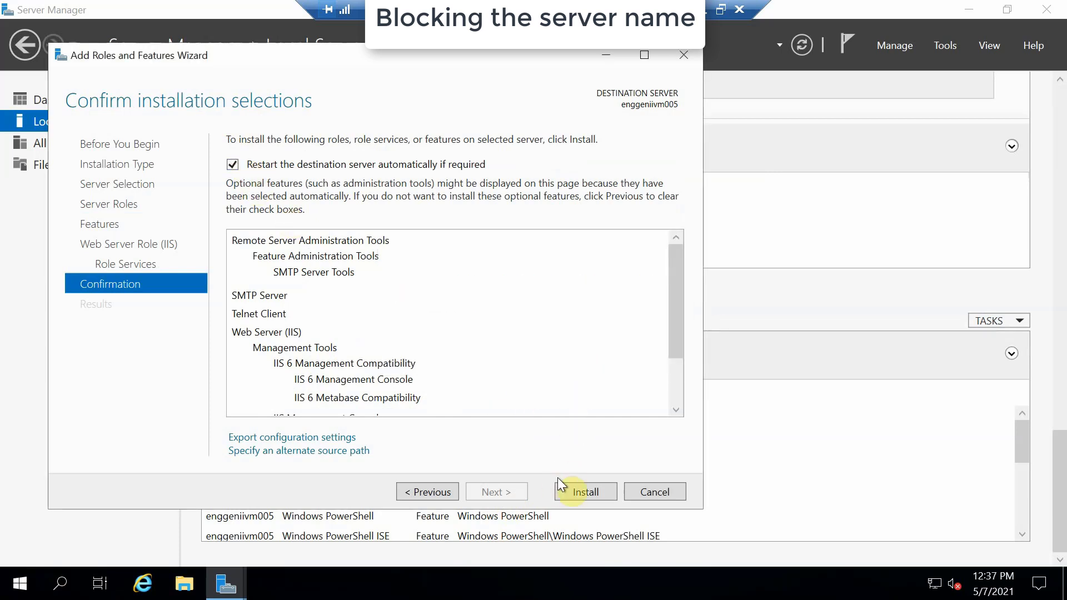
left_click(582, 491)
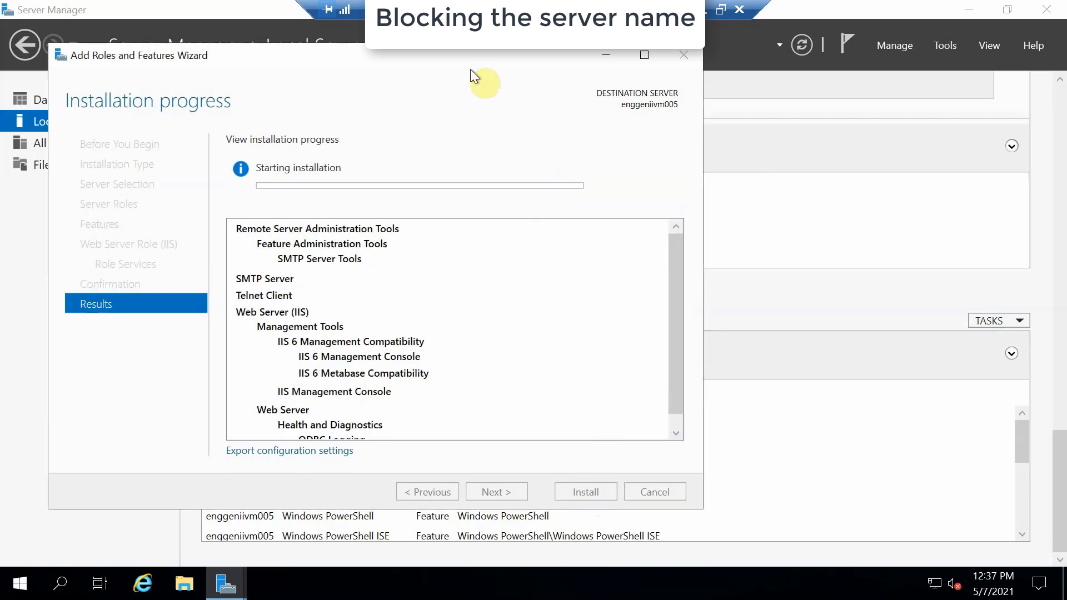
left_click_drag(512, 57, 606, 68)
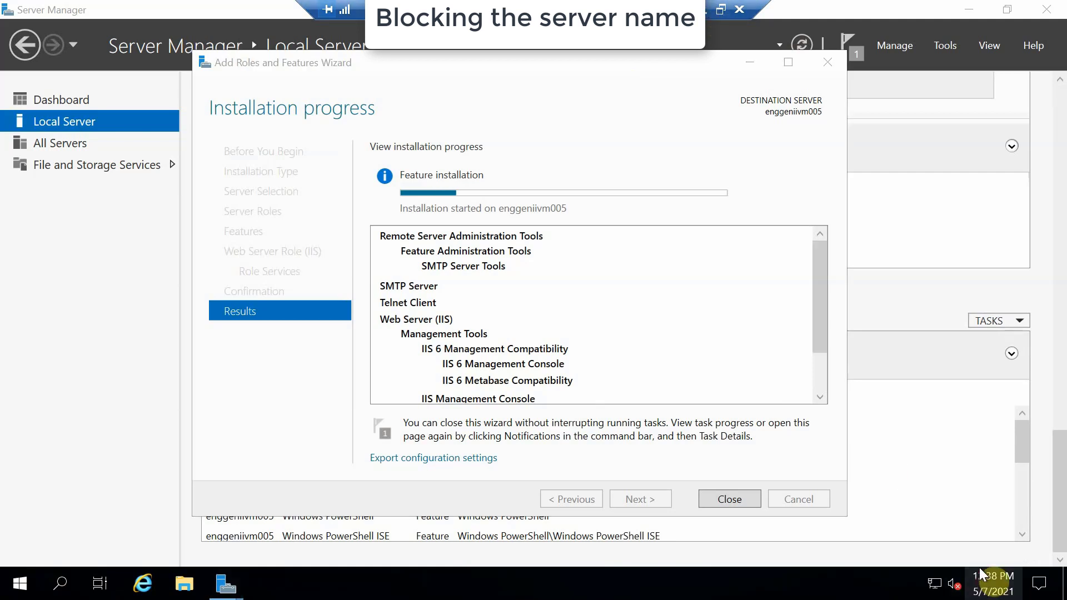
Close the finished installation wizard and minimize Server Manager to show the desktop.
left_click(993, 583)
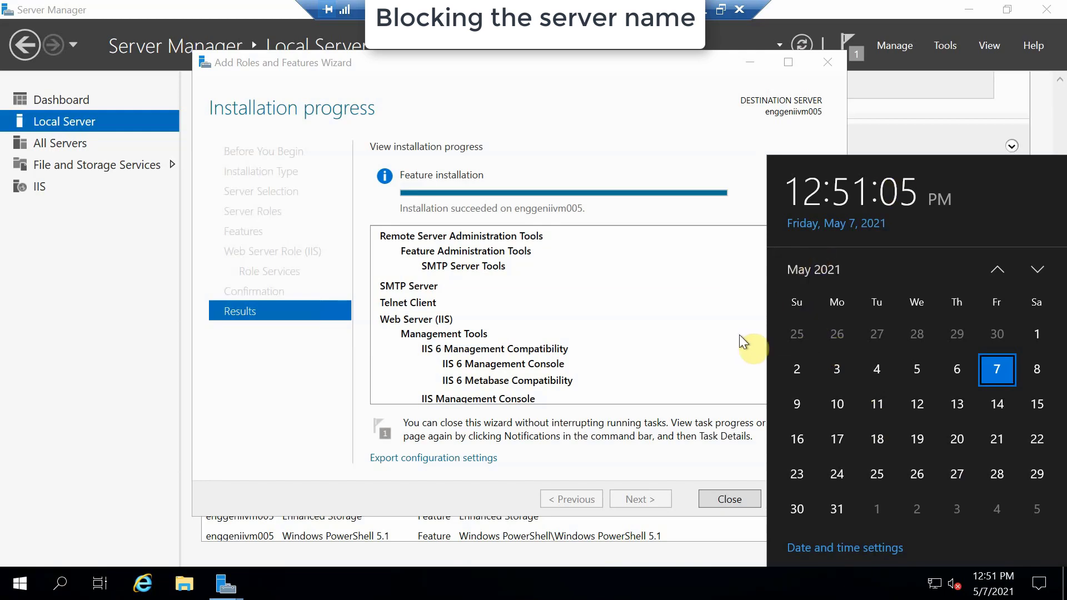
left_click(724, 327)
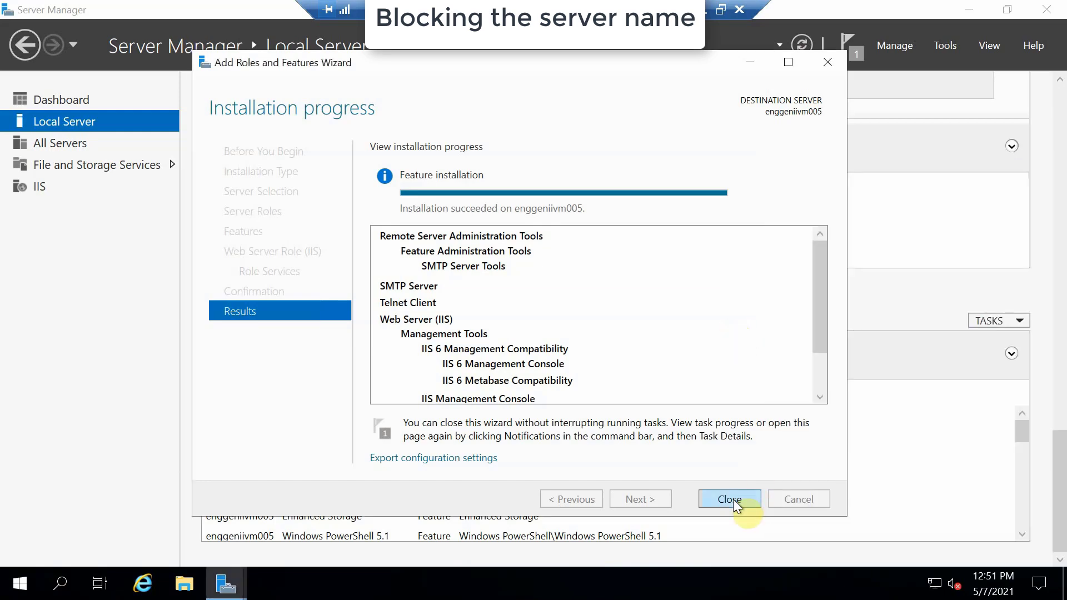
left_click(729, 499)
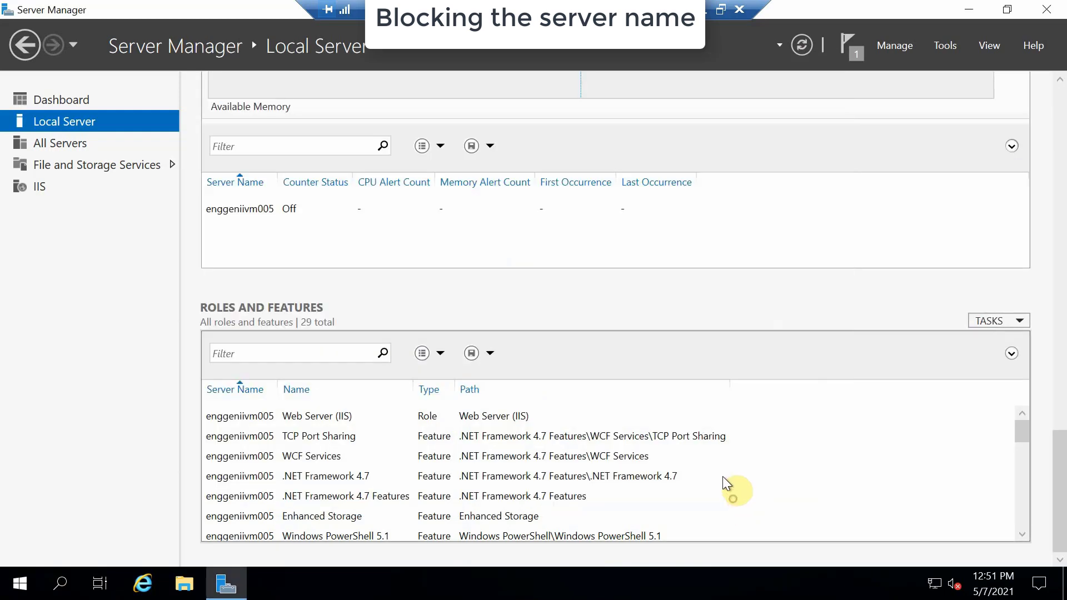
left_click(974, 10)
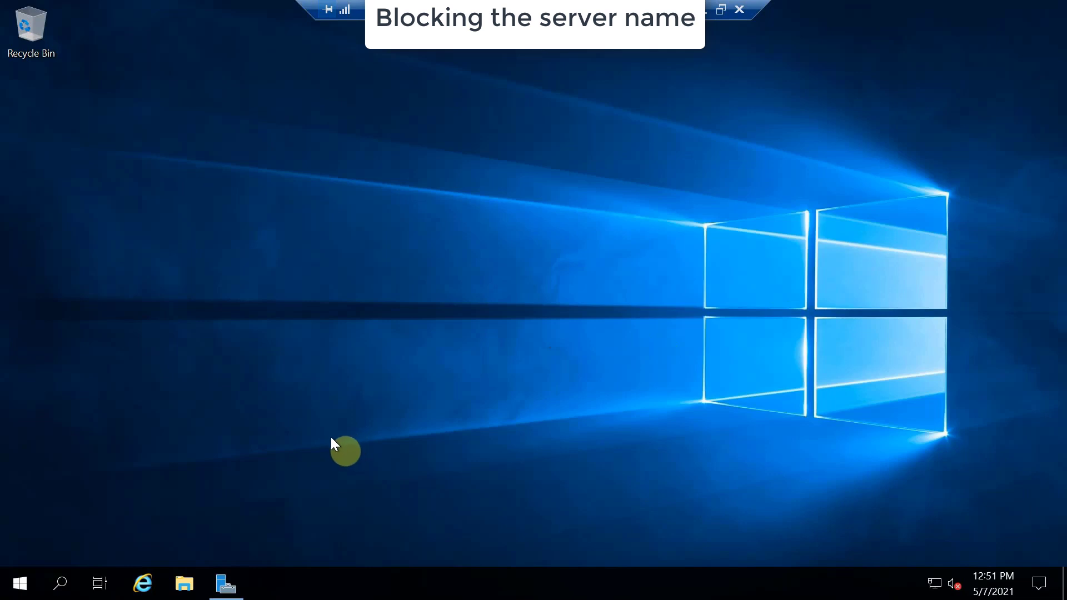
Launch Internet Information Services (IIS) 6.0 Manager from Windows Administrative Tools.
key("super")
left_click(309, 254)
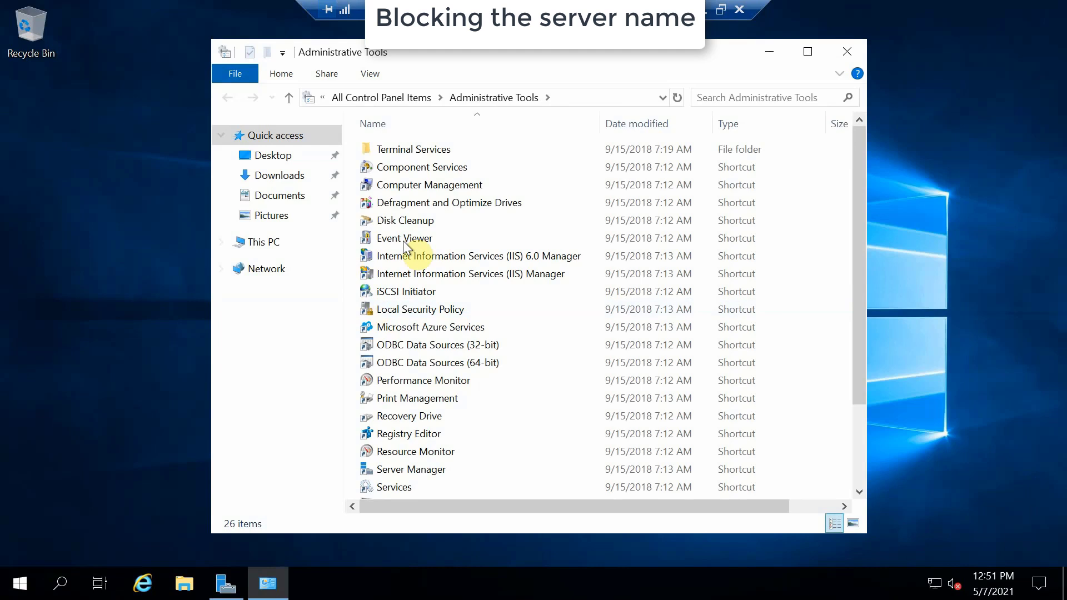
left_click(468, 259)
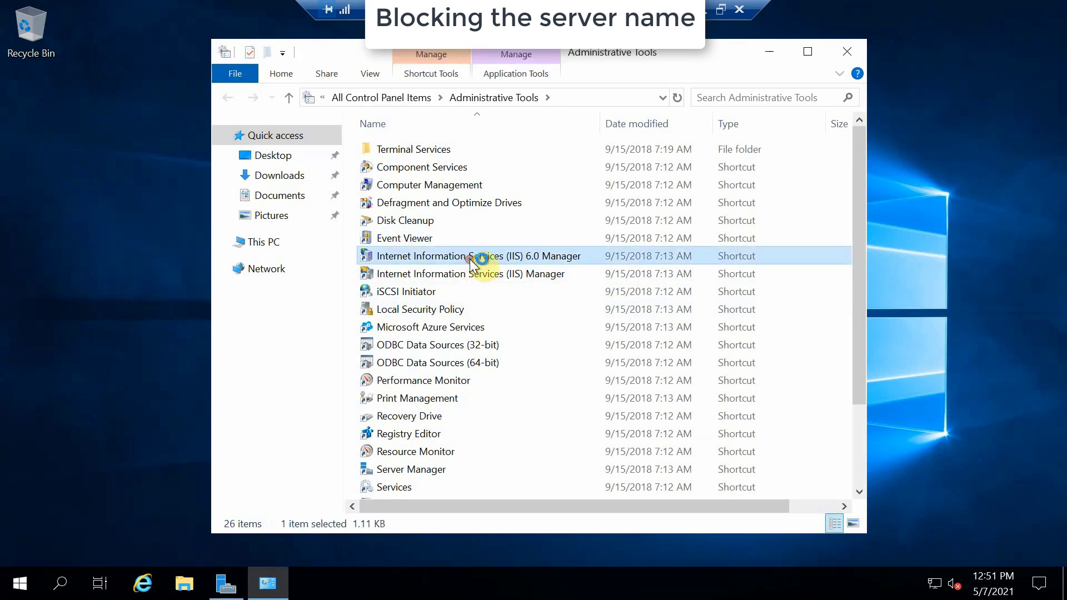
key("Return")
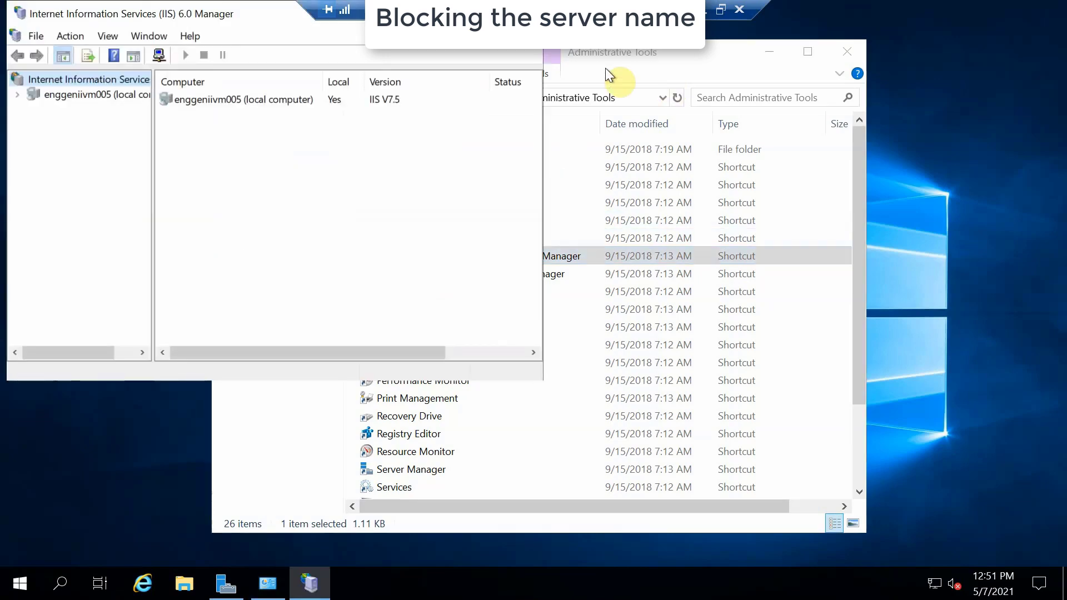
Expand the local computer and open Properties for SMTP Virtual Server #1.
left_click_drag(246, 15, 310, 44)
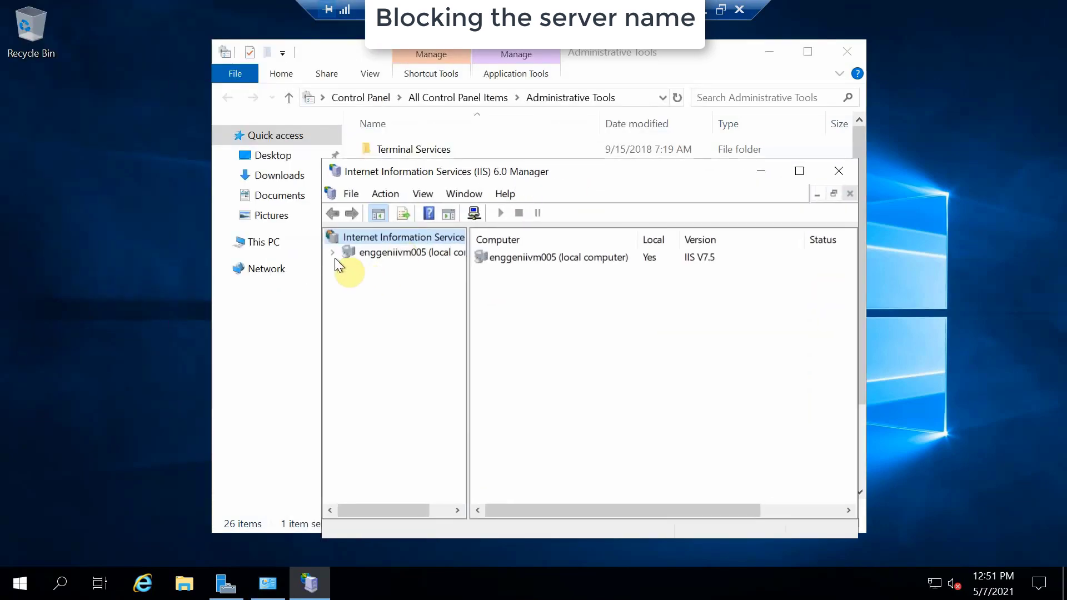
left_click(333, 252)
left_click(350, 267)
left_click(404, 268)
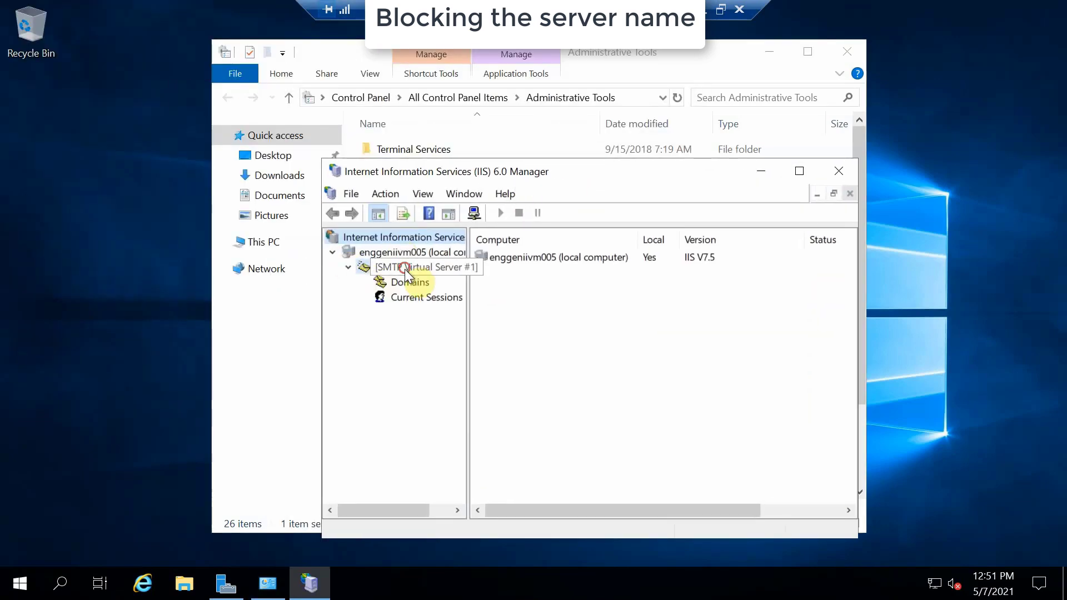
right_click(406, 270)
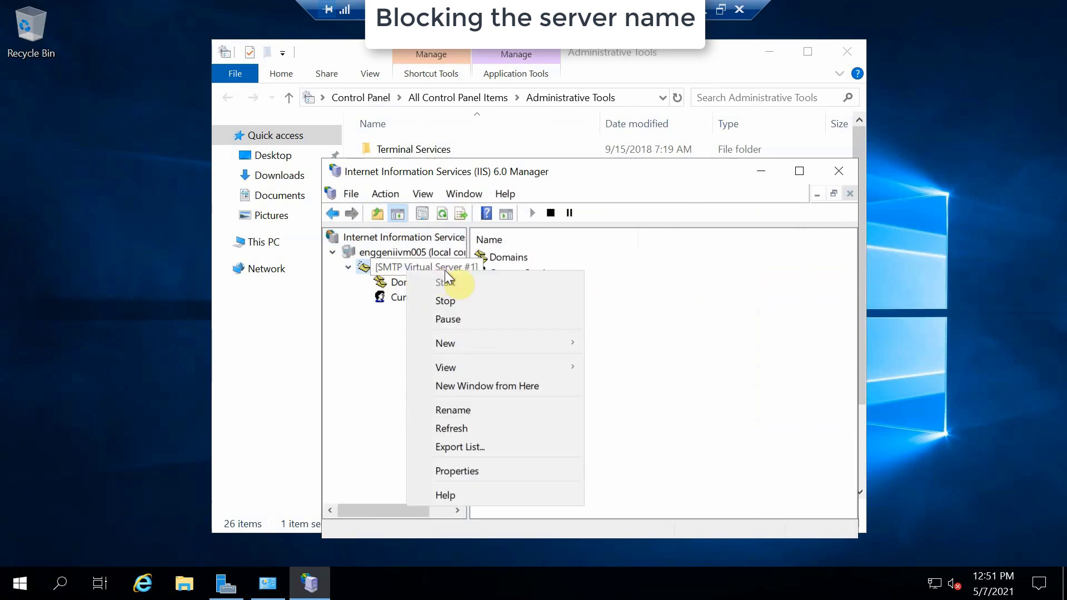
left_click(469, 472)
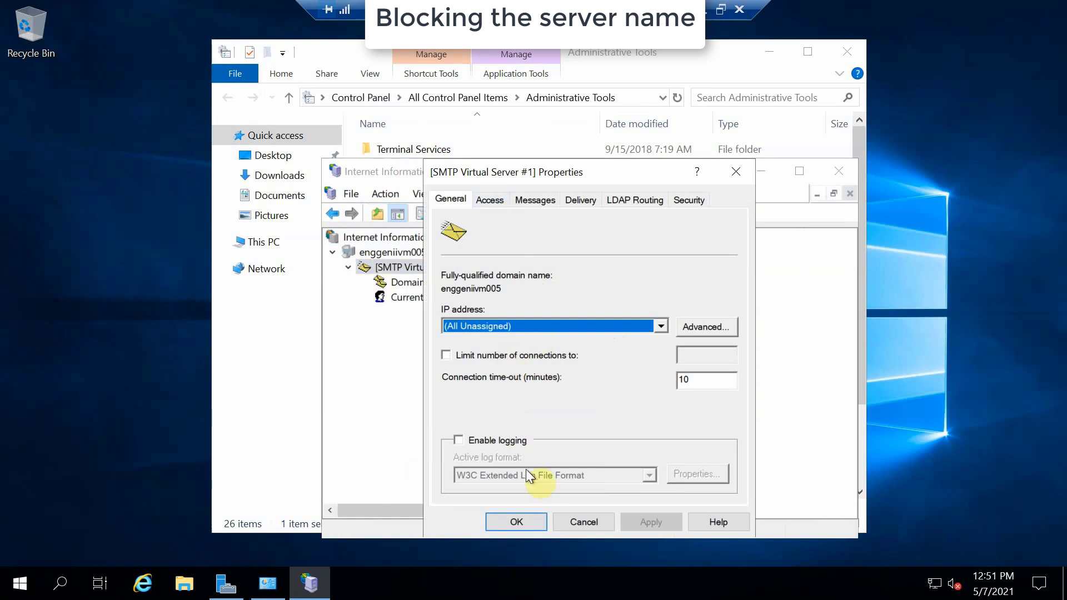
left_click_drag(599, 175, 485, 106)
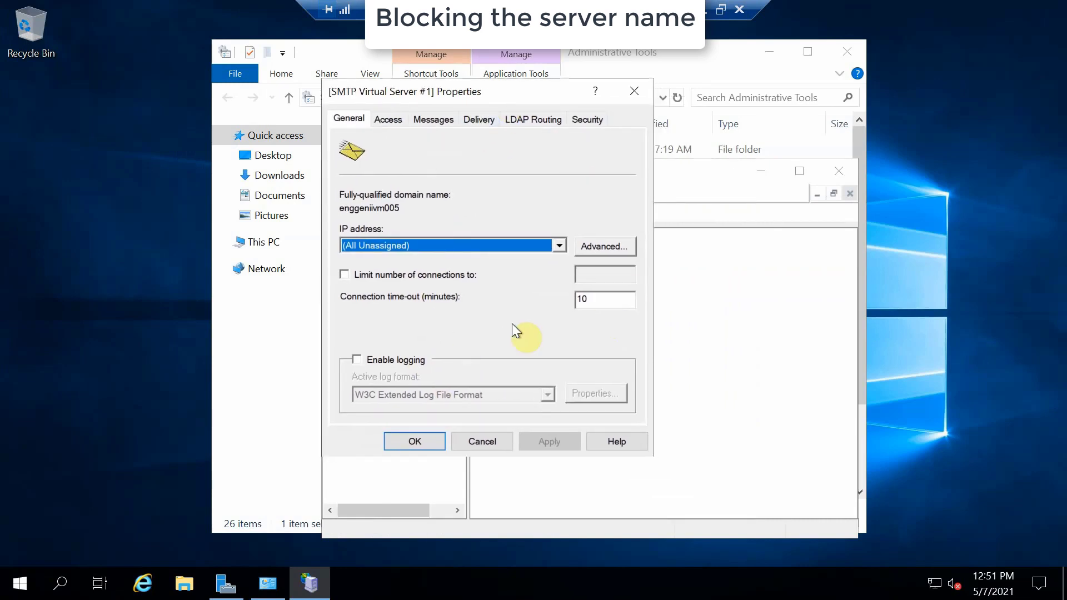
Change the (All Unassigned) address identity's TCP port from 25 to 587.
left_click(617, 246)
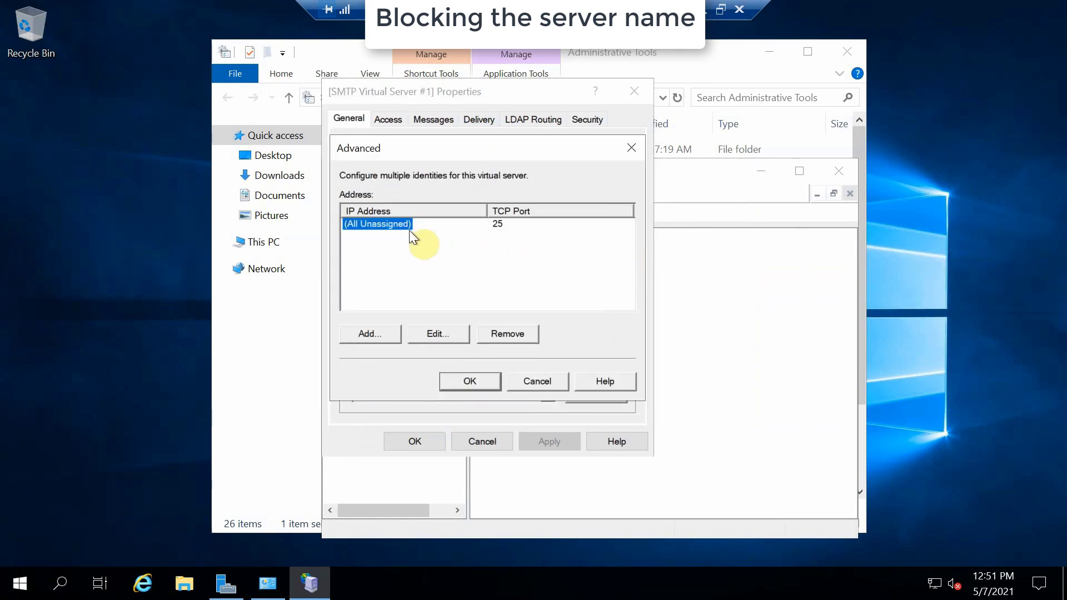
left_click(505, 227)
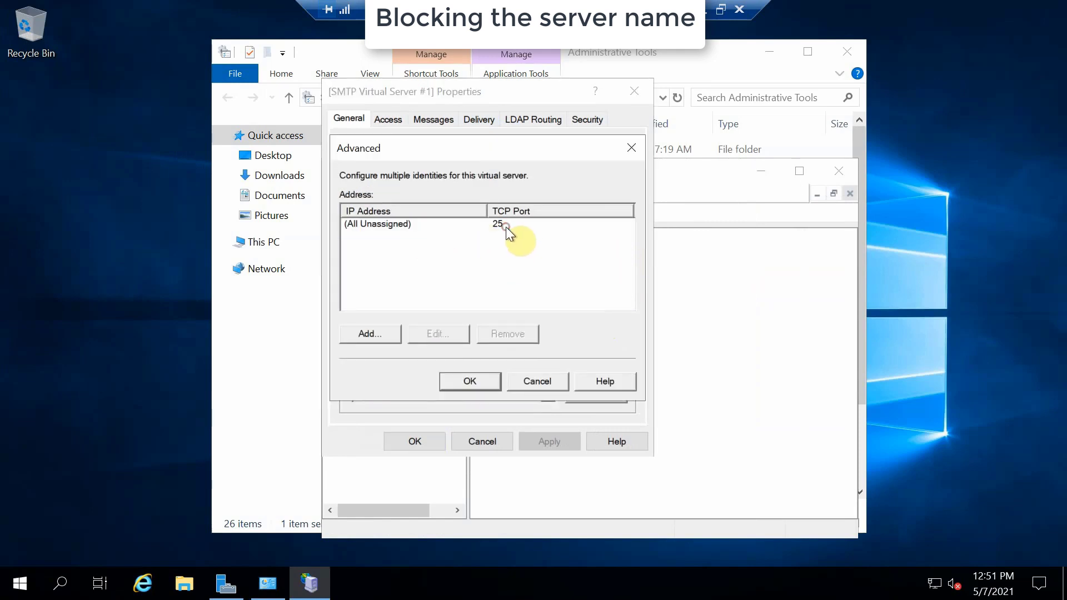
left_click(376, 225)
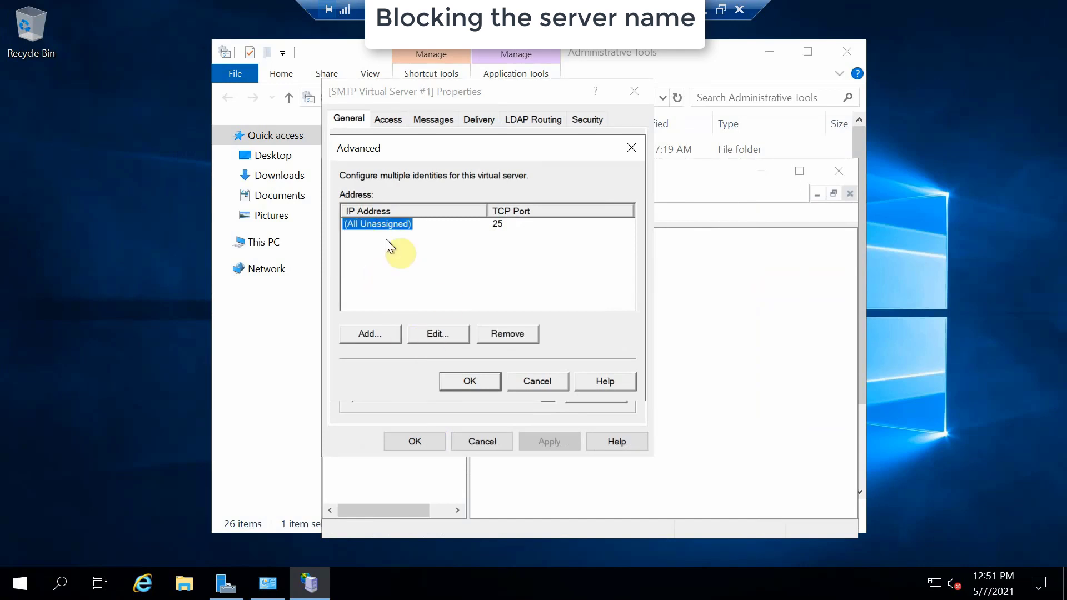
left_click(455, 333)
double_click(476, 268)
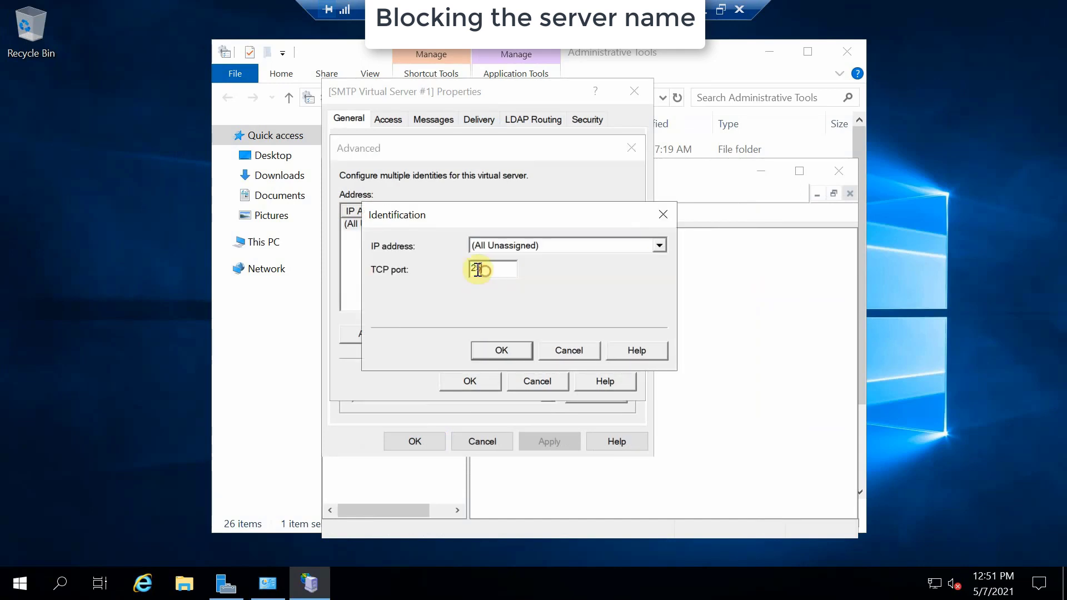
type("587")
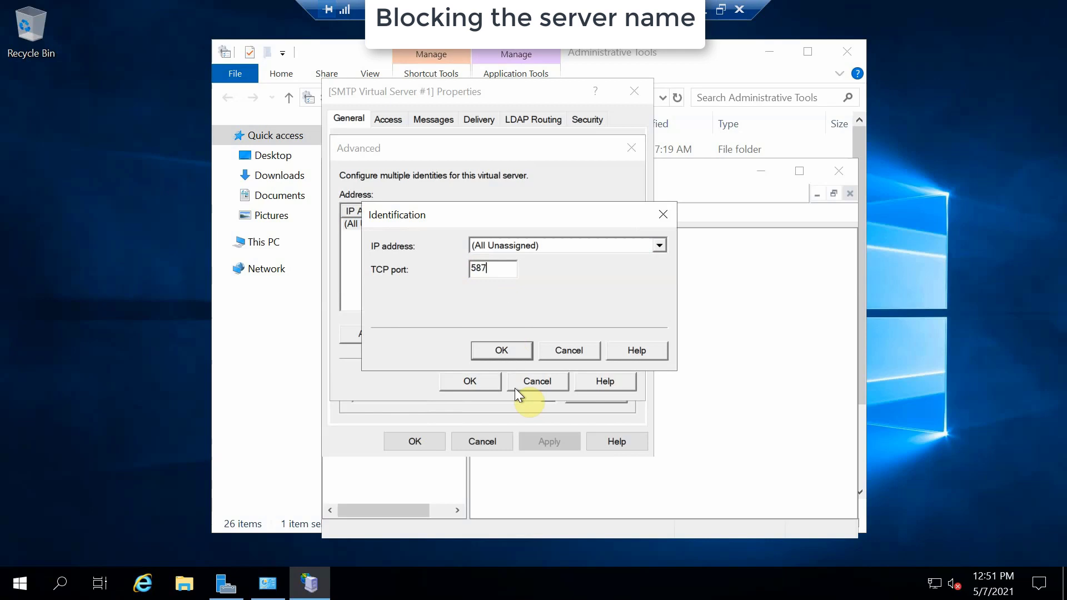
left_click(515, 351)
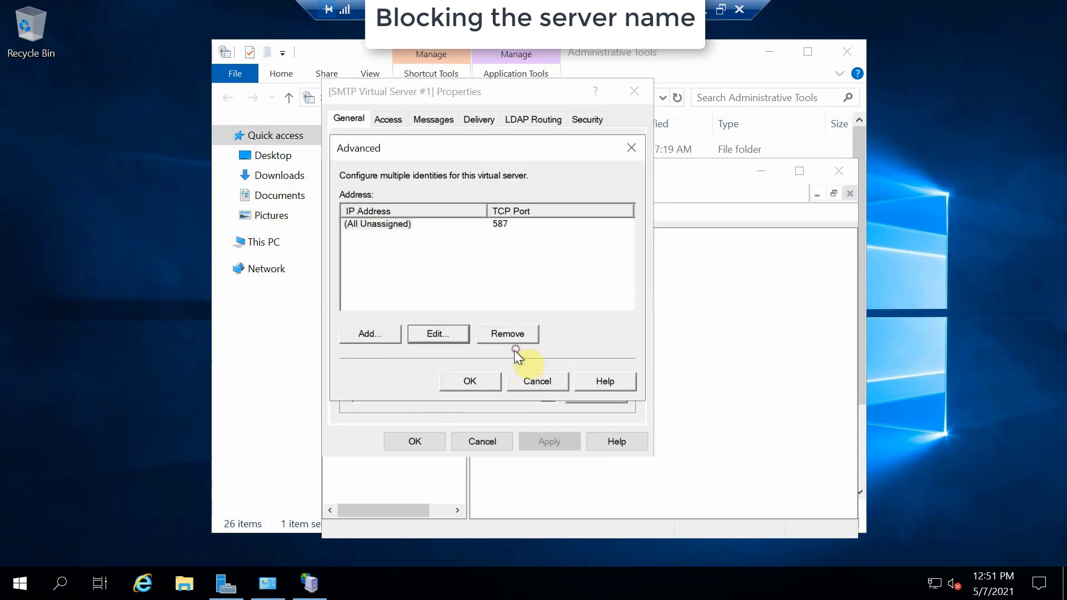
left_click(470, 381)
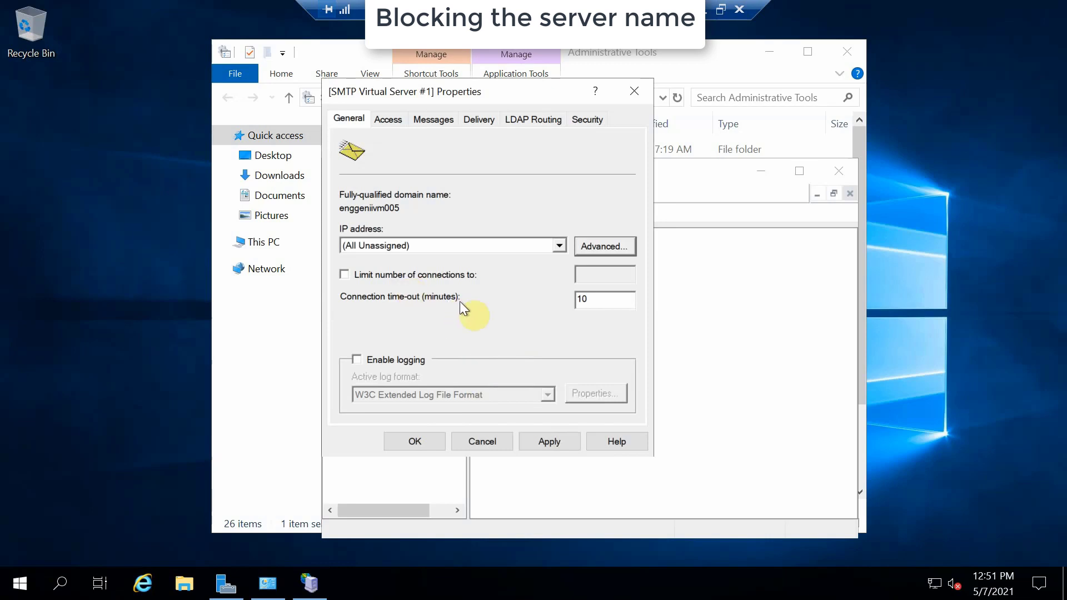
Enable logging, then keep anonymous access in the Access tab's authentication settings.
left_click(354, 359)
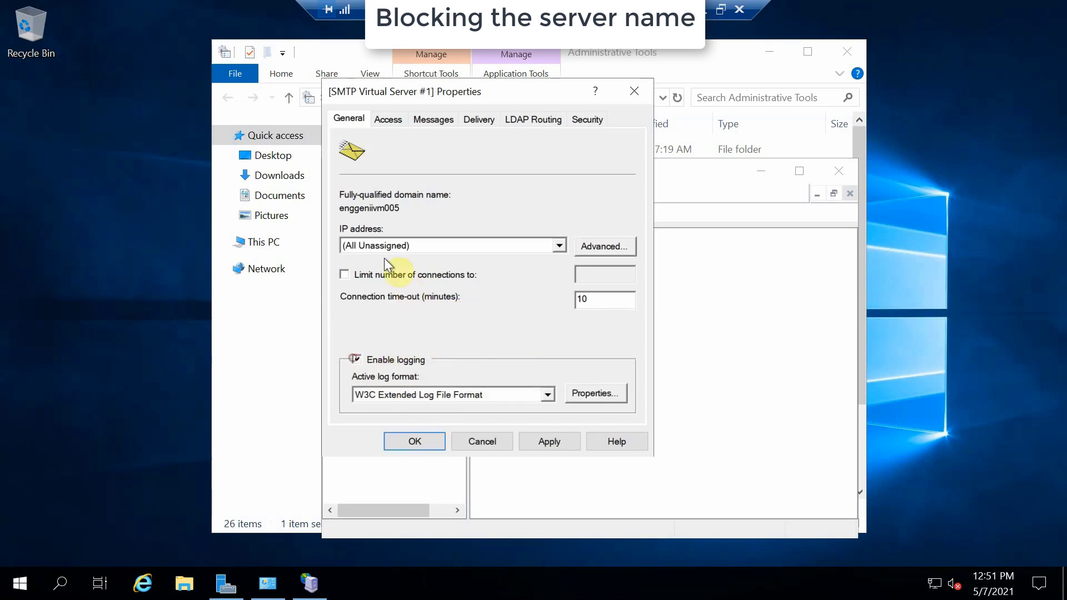
left_click(391, 117)
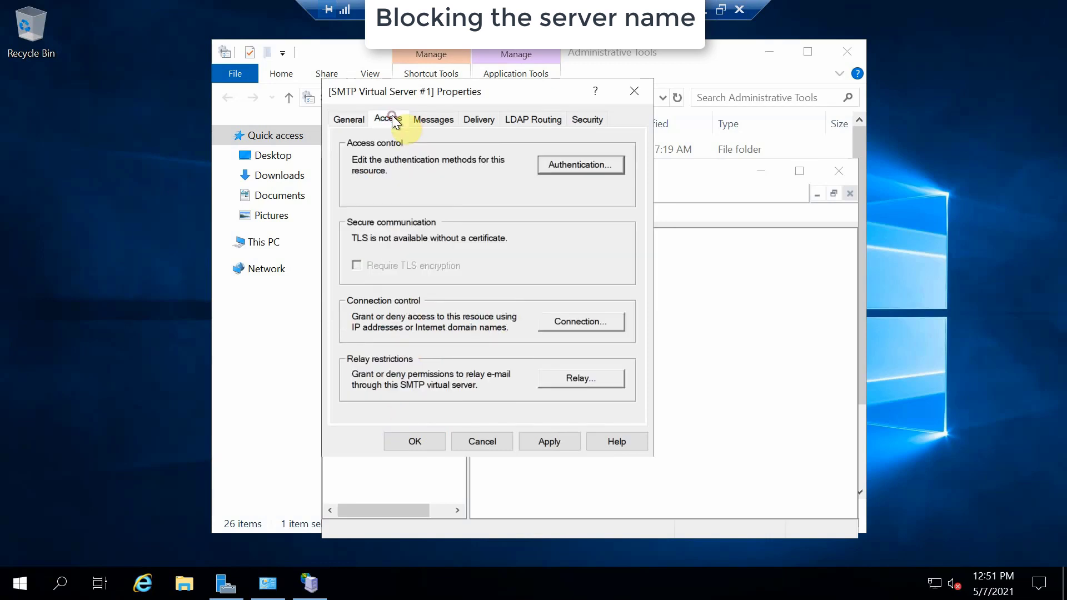
left_click(575, 166)
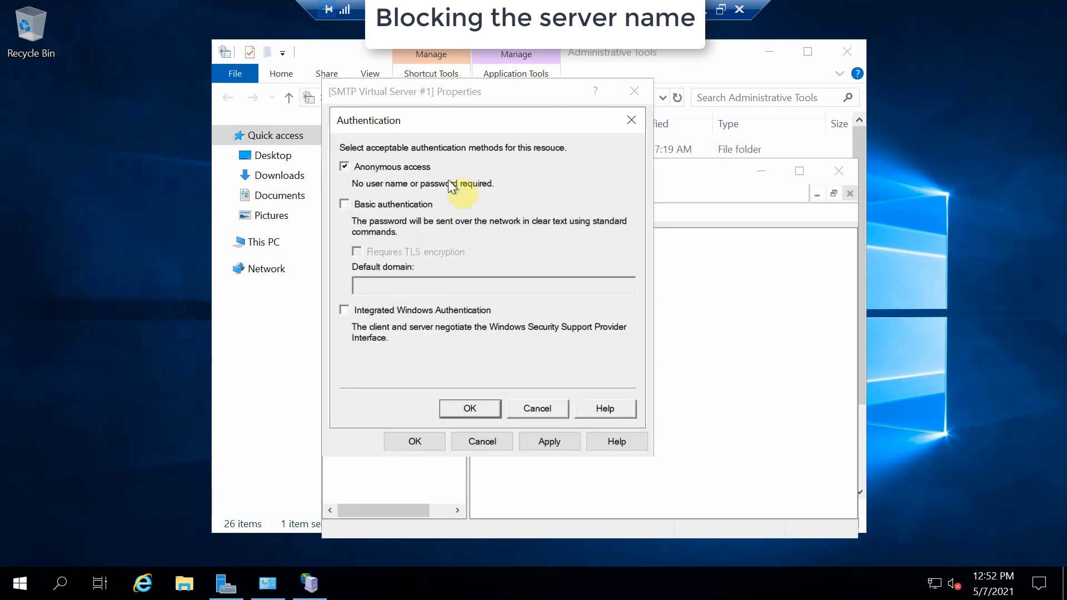
left_click(467, 410)
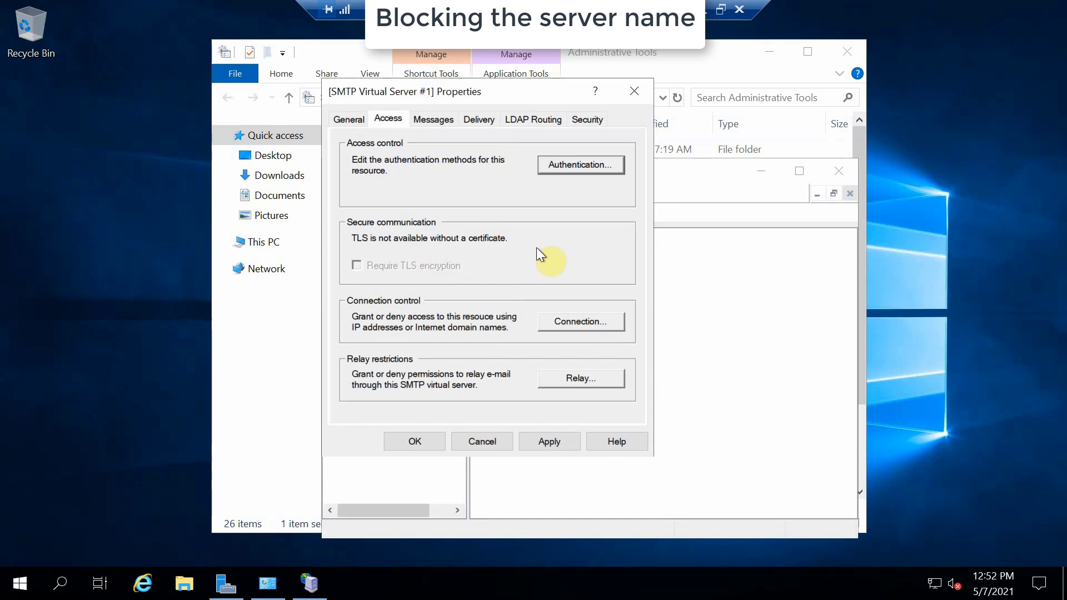
Leave the connection and relay restrictions at their defaults.
left_click(568, 323)
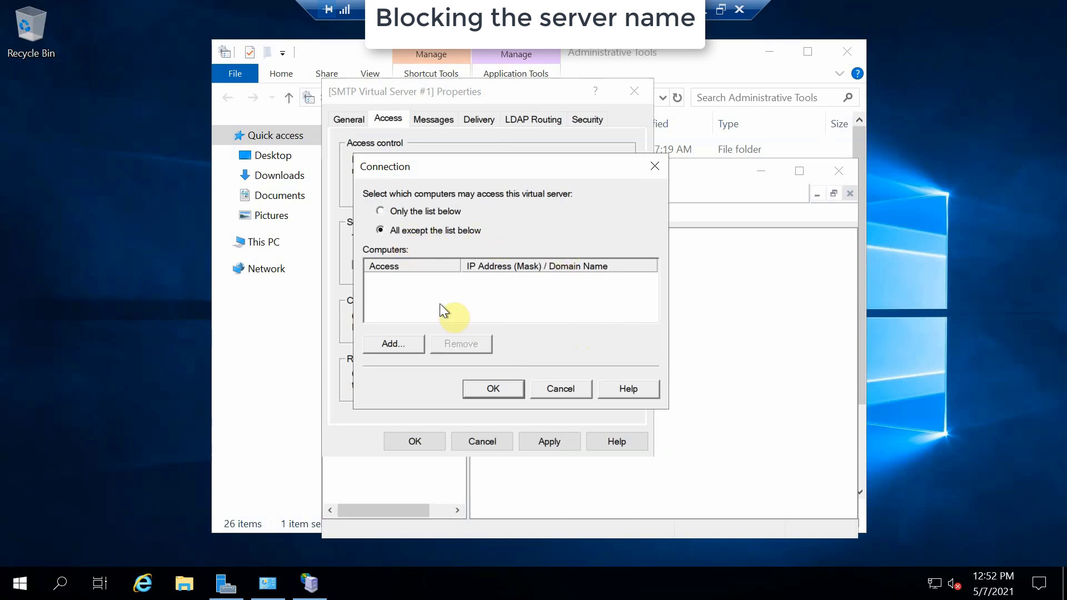
left_click(478, 388)
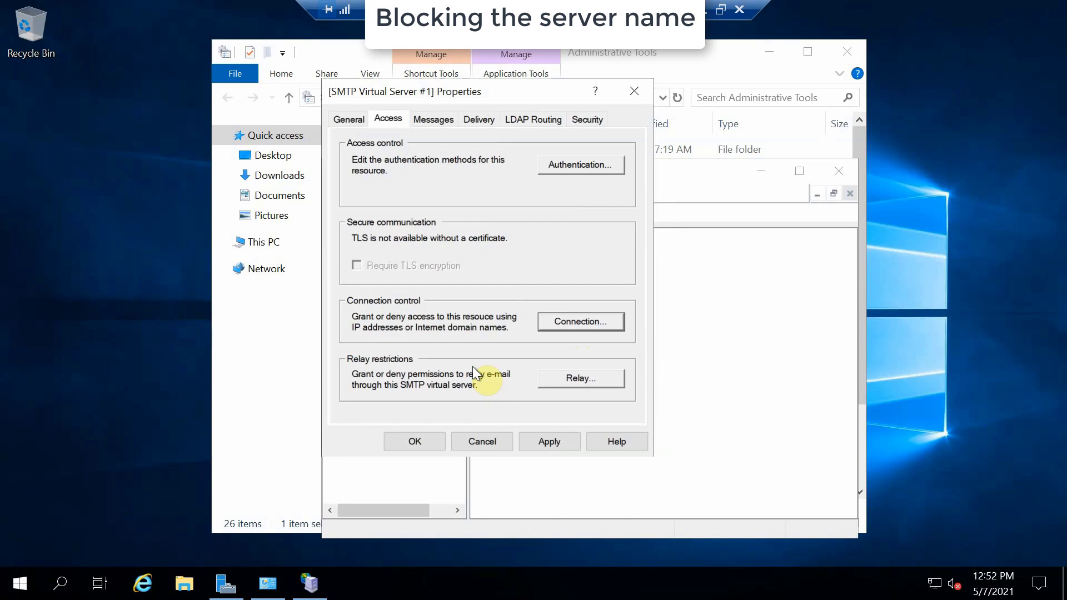
left_click(587, 375)
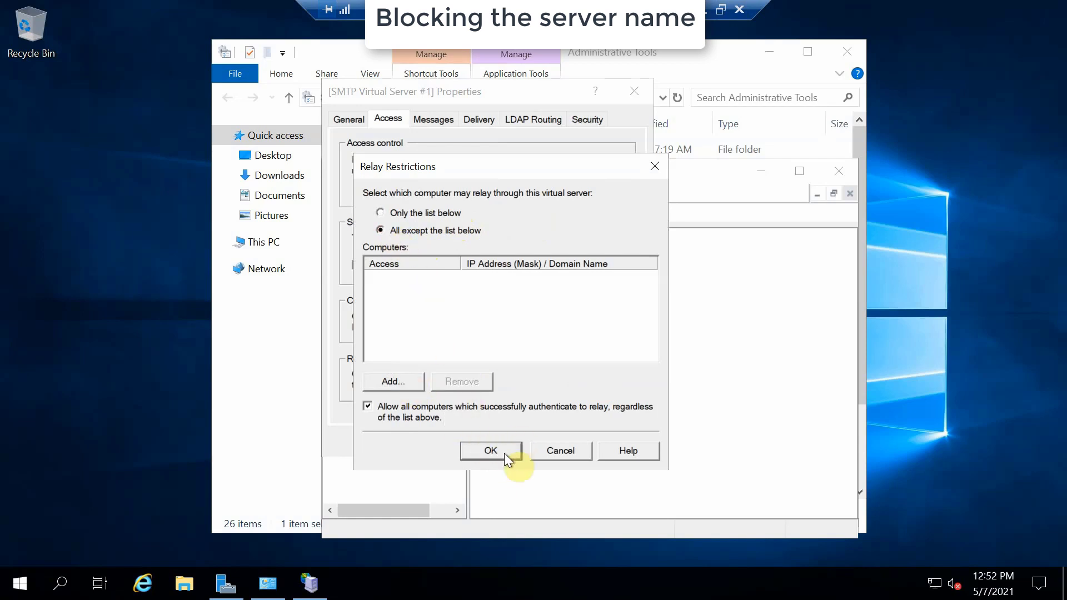
left_click(490, 451)
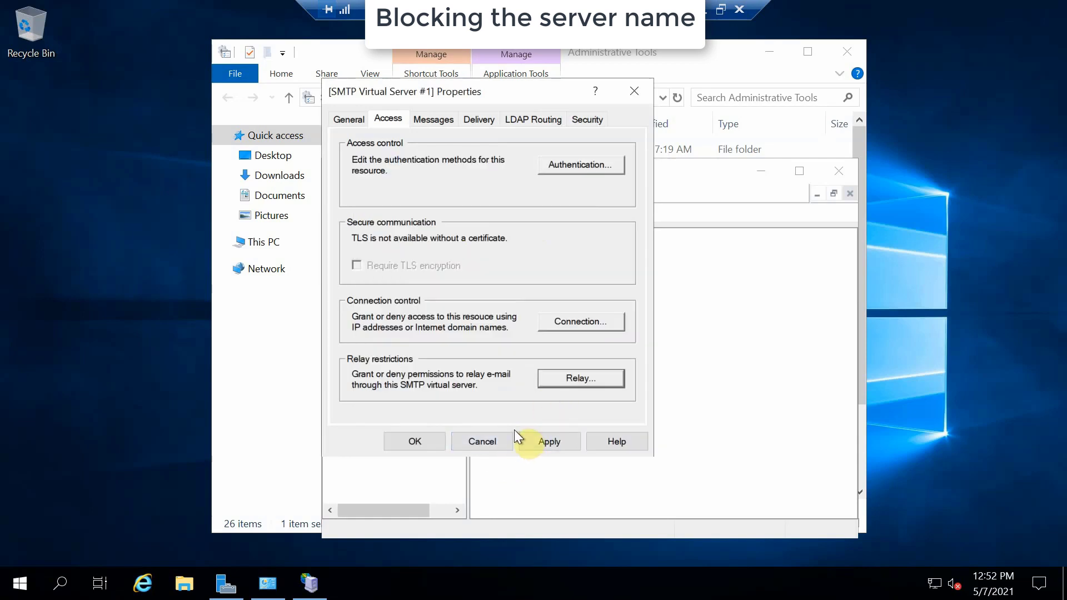
Review message limits and delivery settings, keeping anonymous outbound security.
left_click(435, 118)
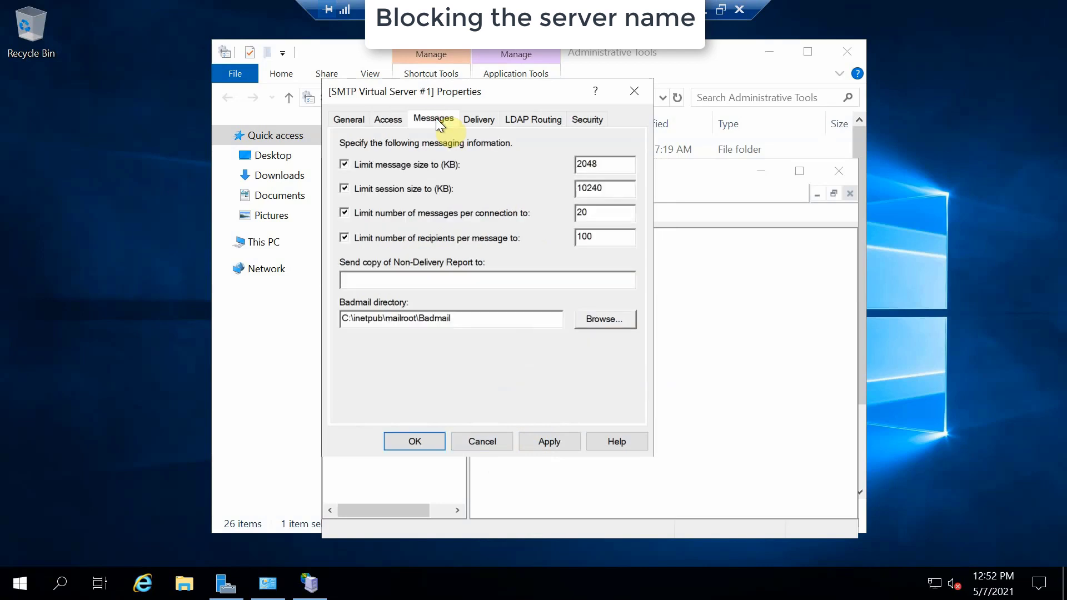
left_click(485, 119)
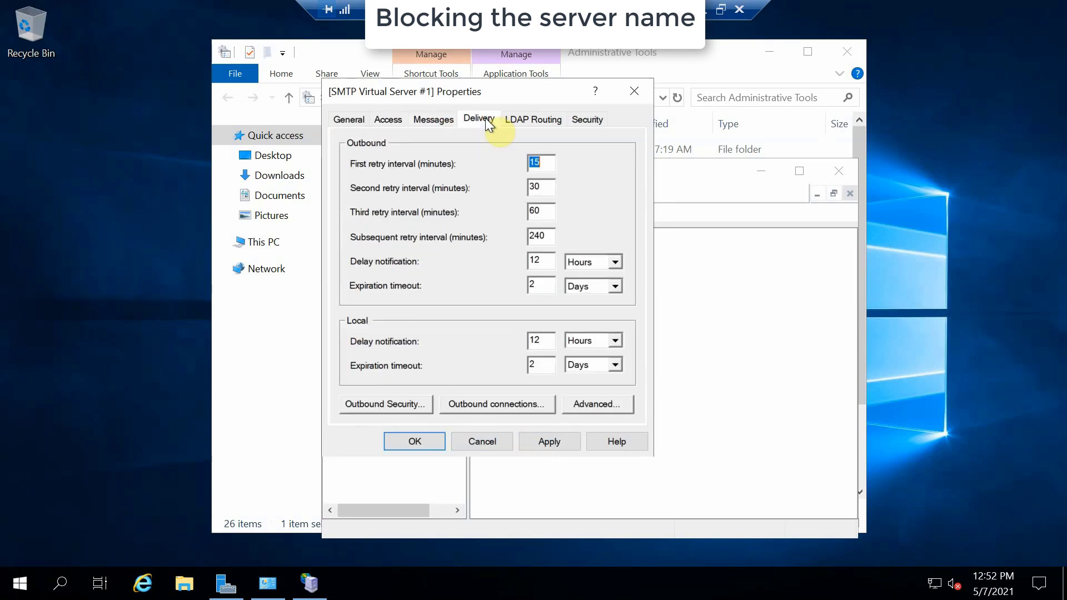
left_click(385, 405)
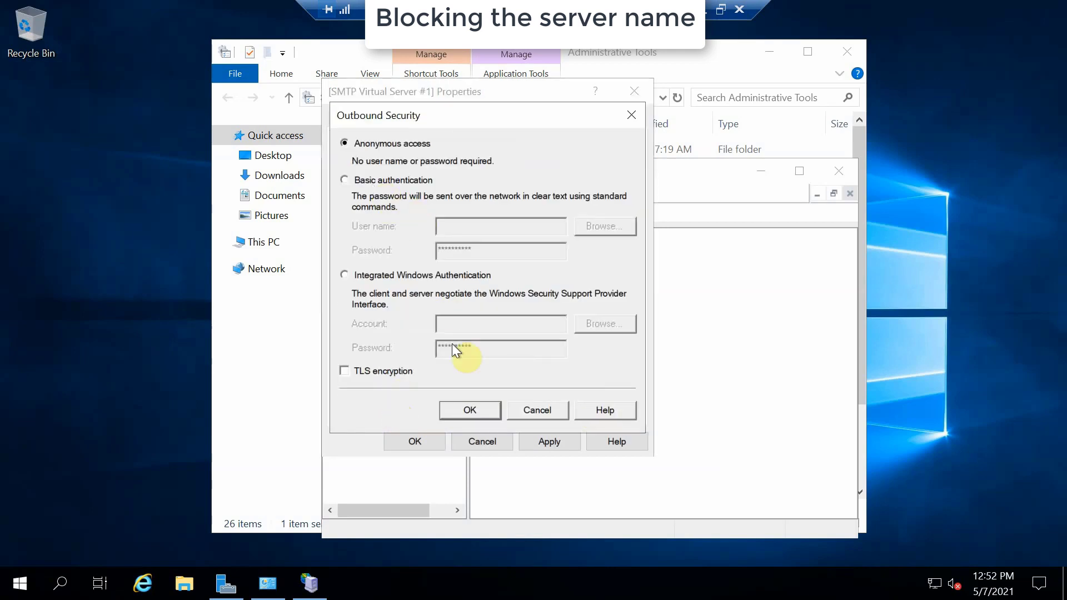
left_click(473, 403)
Set the outbound connections TCP port from 25 to 587.
left_click(481, 403)
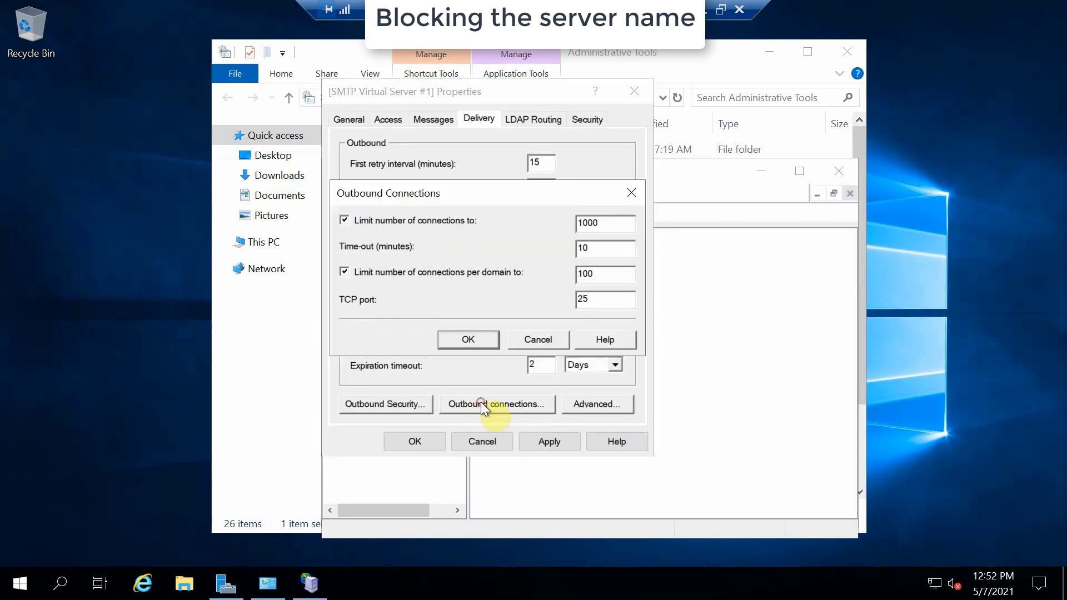
double_click(582, 299)
type("587")
left_click(484, 340)
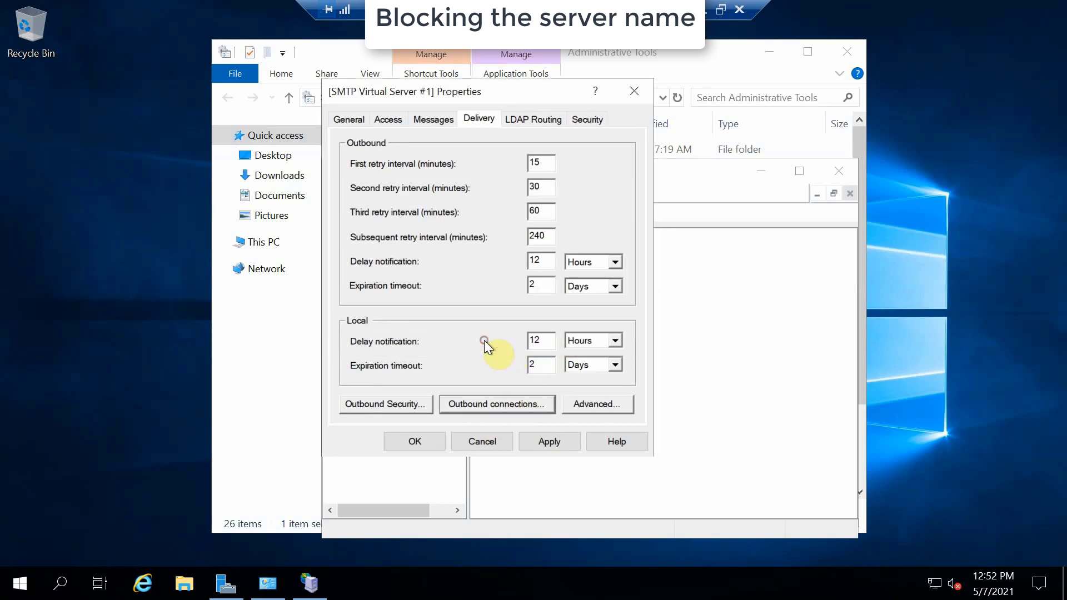
Verify the FQDN enggeniivm005 with Check DNS, then apply and close the properties.
left_click(580, 406)
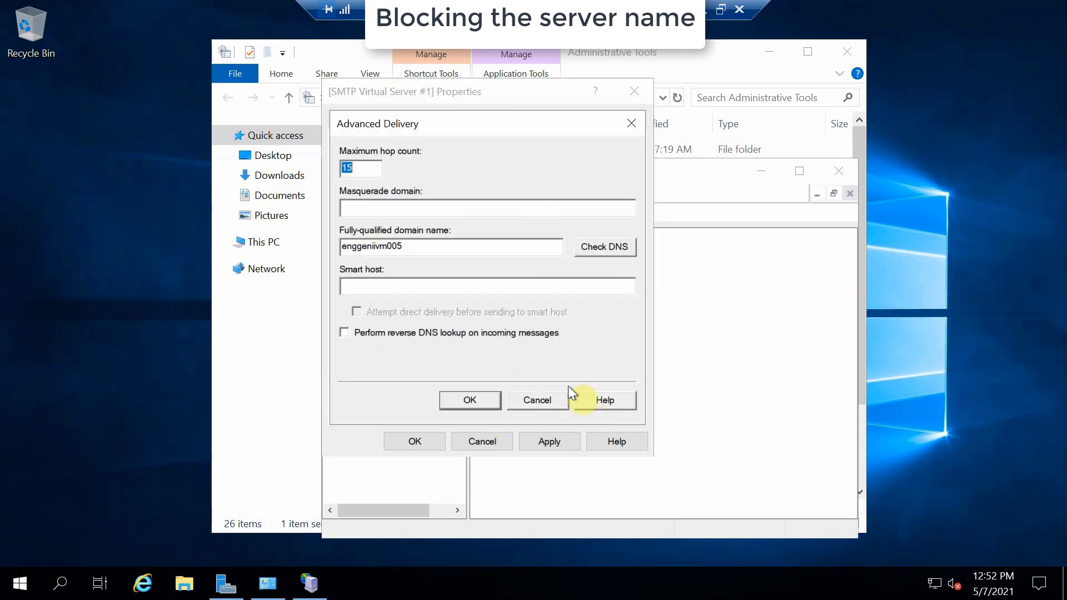
left_click(619, 246)
left_click(605, 402)
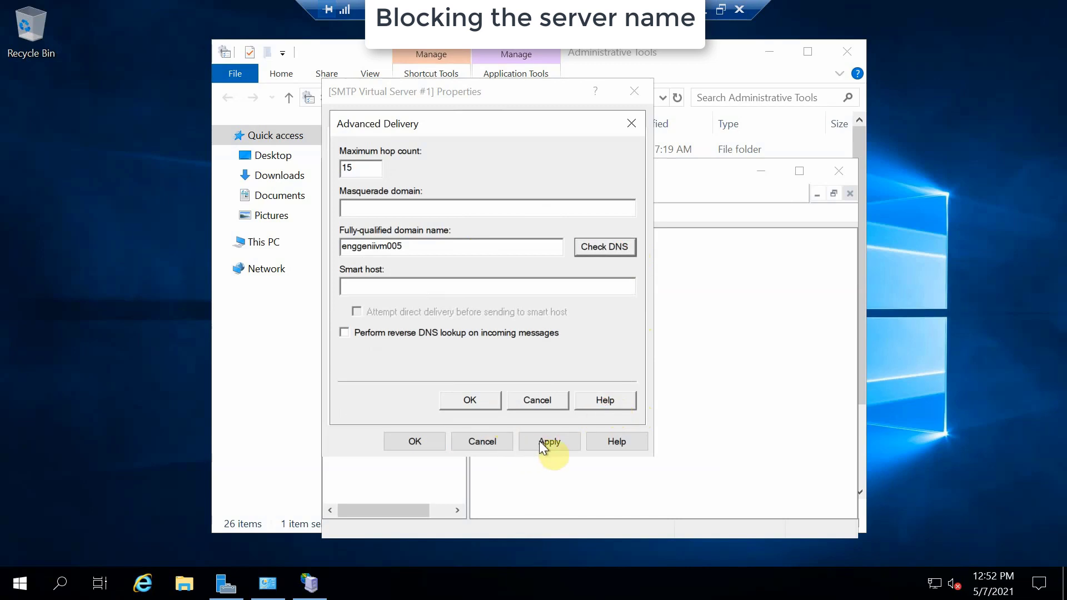
left_click(480, 401)
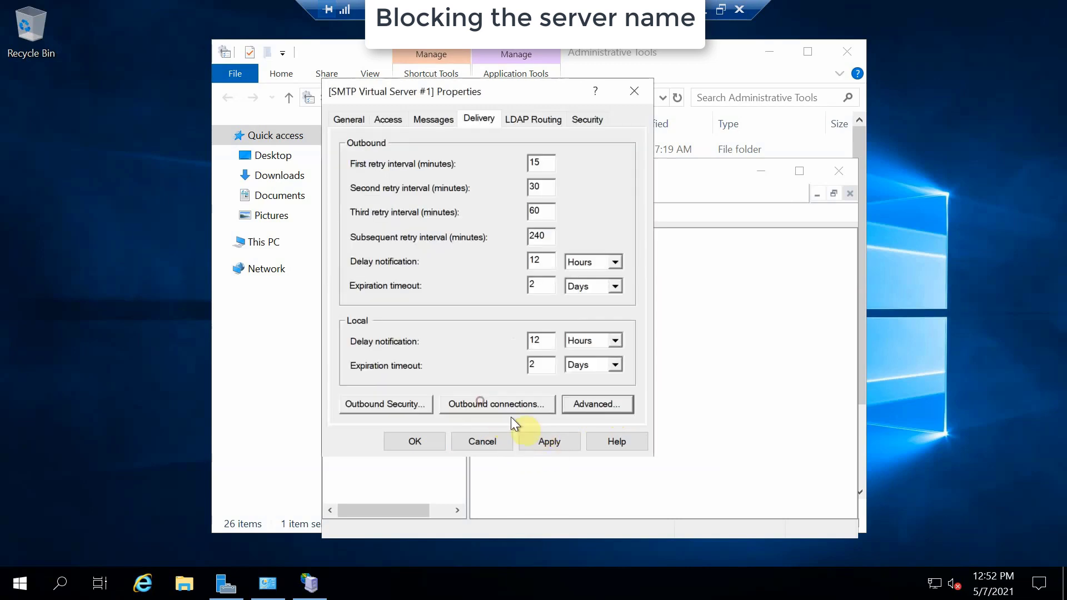
left_click(555, 443)
left_click(434, 445)
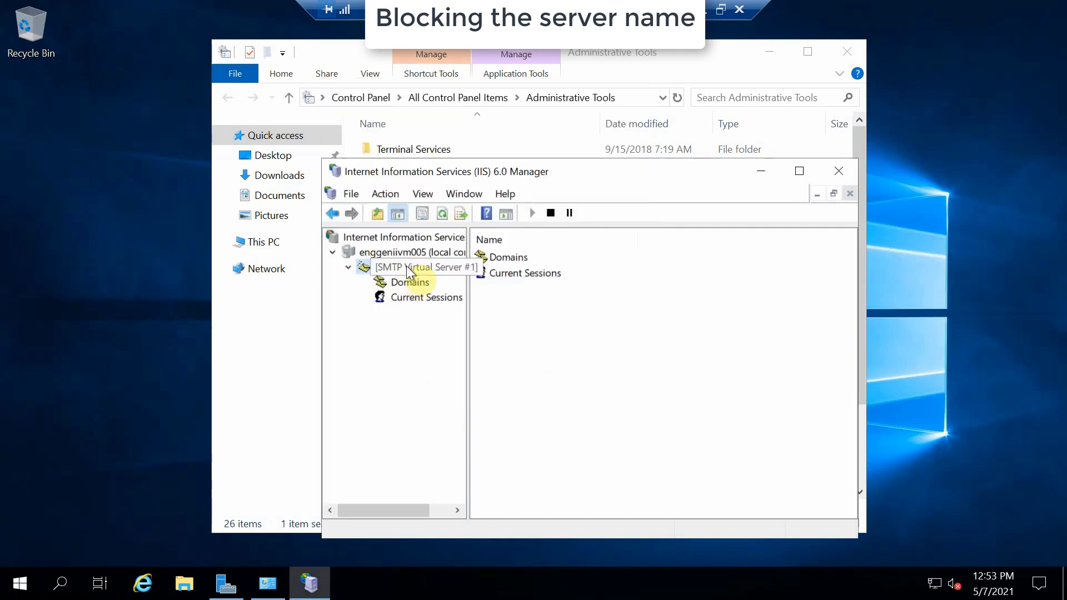
Close the SMTP server's context menu and search Start for the command prompt.
right_click(406, 265)
left_click(691, 282)
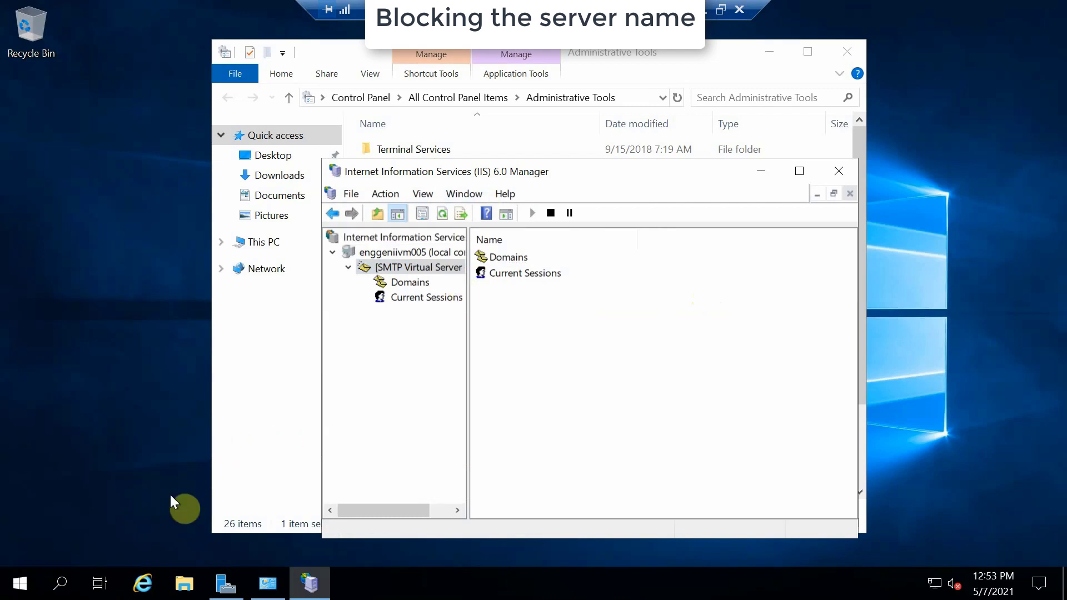
key("super")
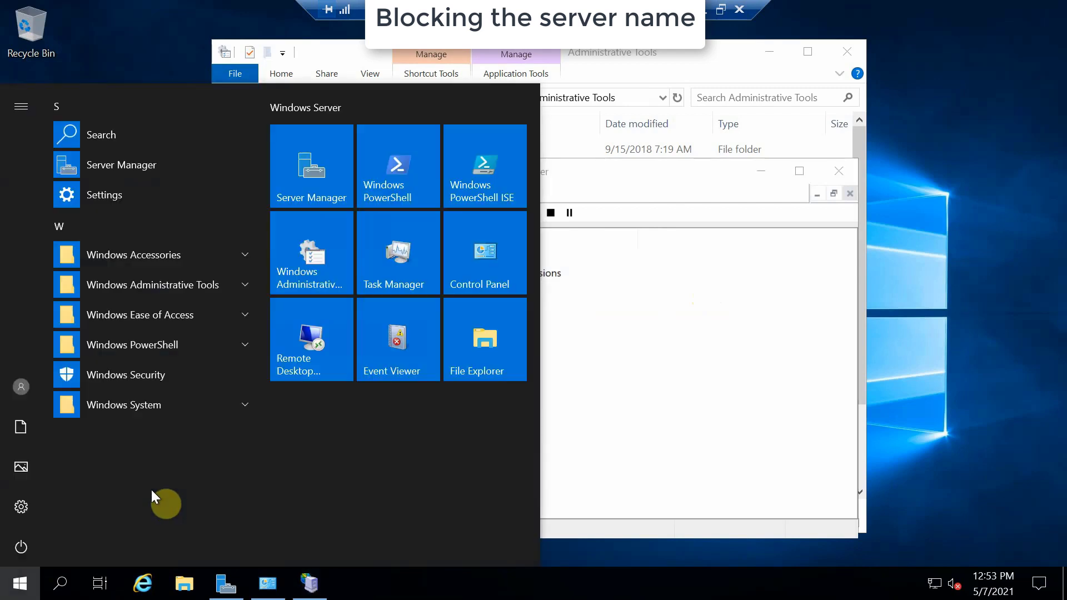
type("n")
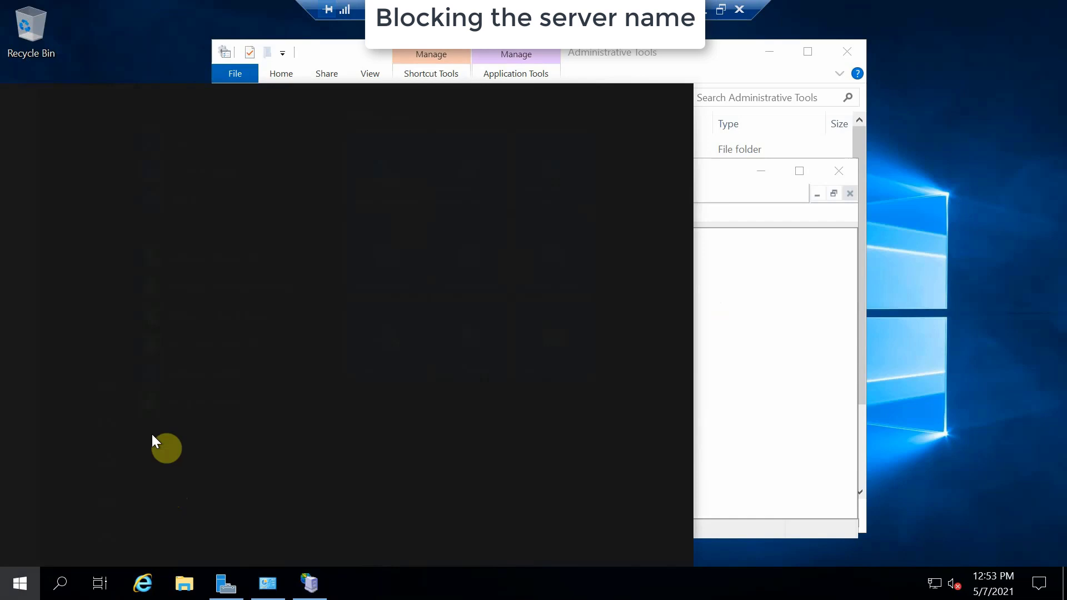
type("md")
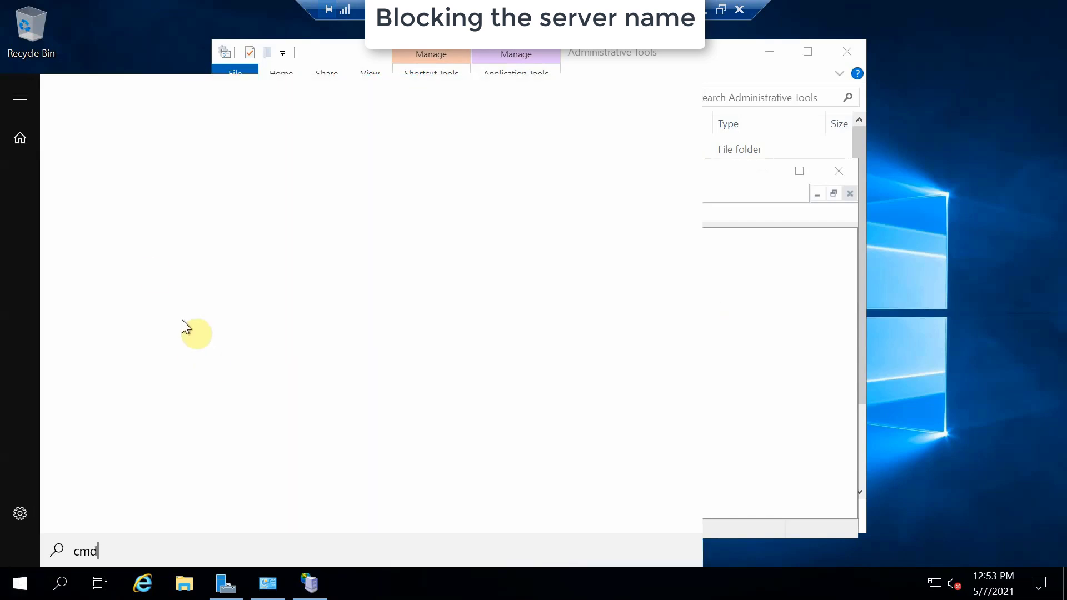
Run Command Prompt as administrator and enter telnet 127.0.0.1 587.
right_click(135, 177)
left_click(202, 197)
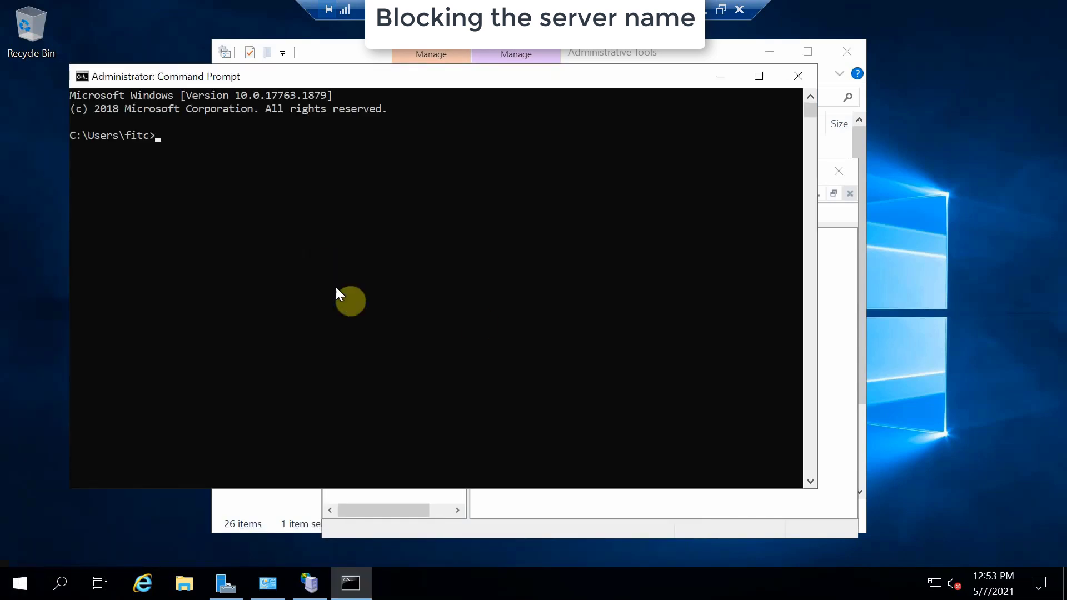
left_click(499, 281)
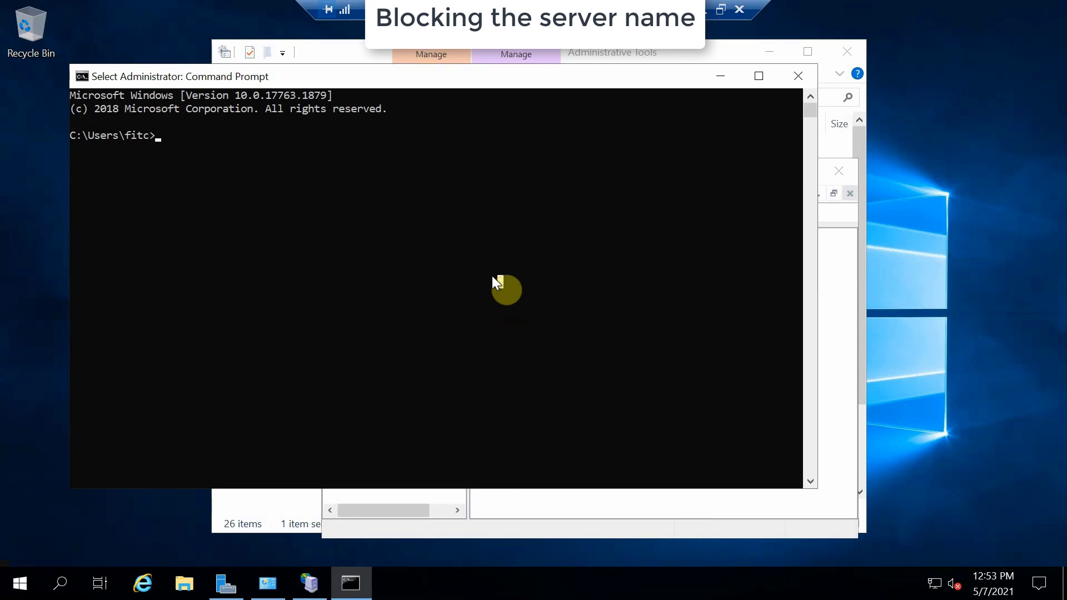
type("tel")
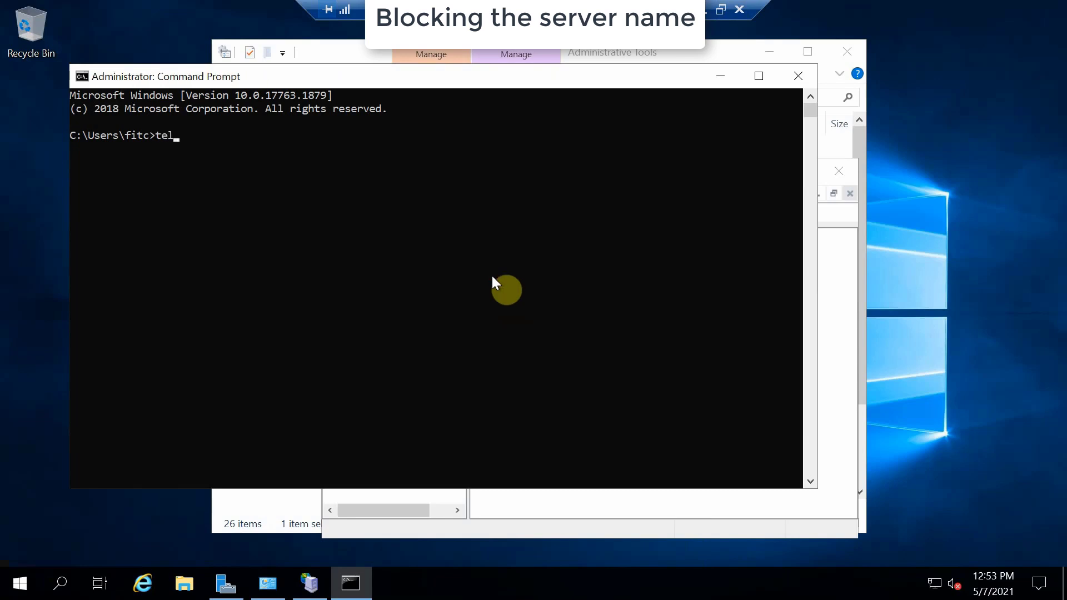
type("net 127.0.0.1 587")
Connect to 127.0.0.1 port 587, greet with ehlo, and give the sender and recipient e-mail addresses.
key("Return")
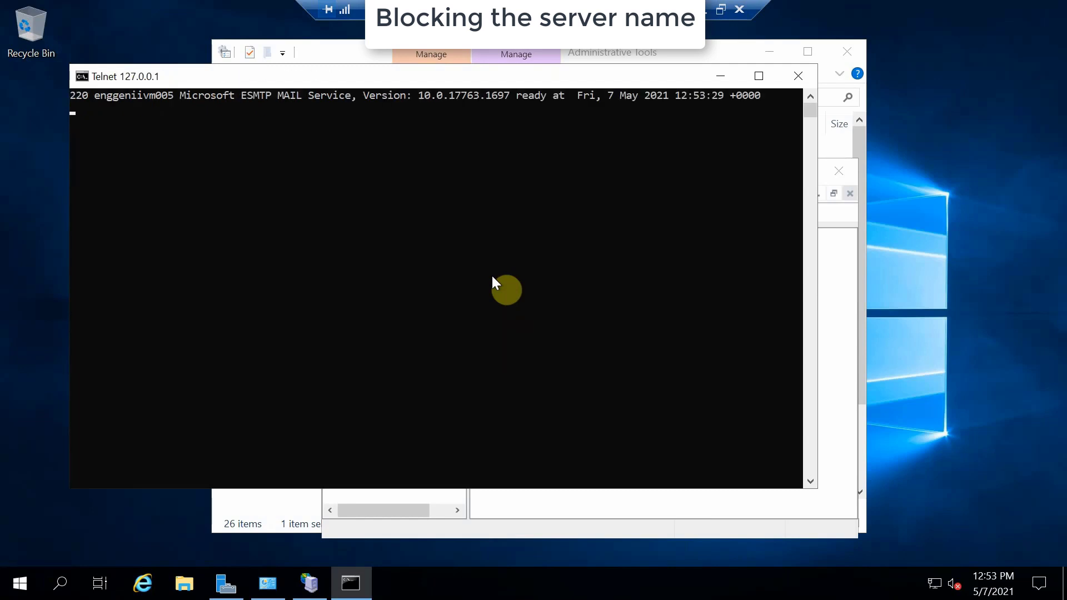
type("ehlo")
key("Return")
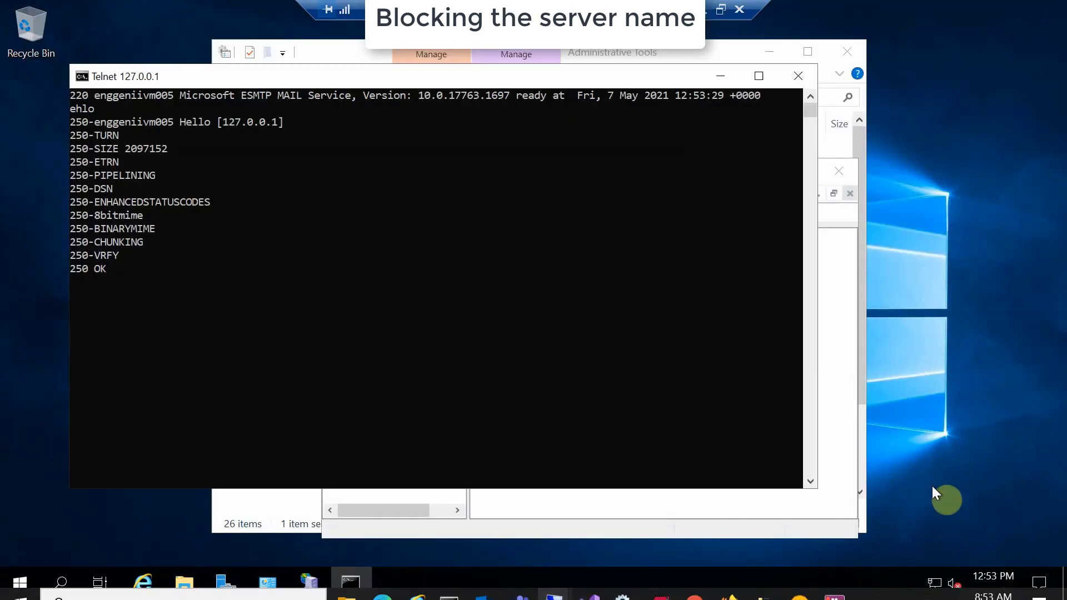
type("mail from:")
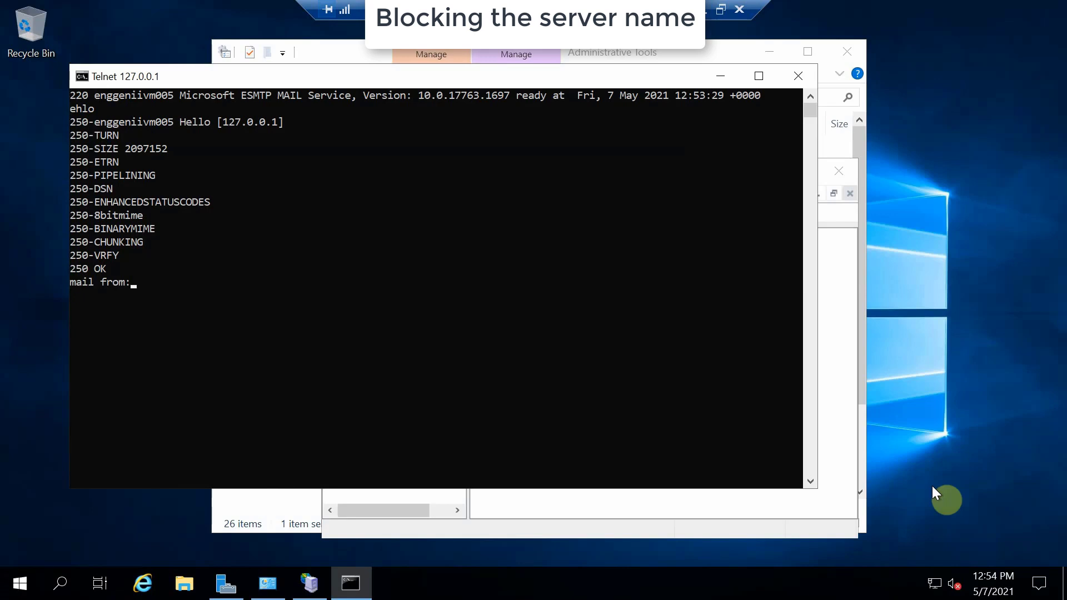
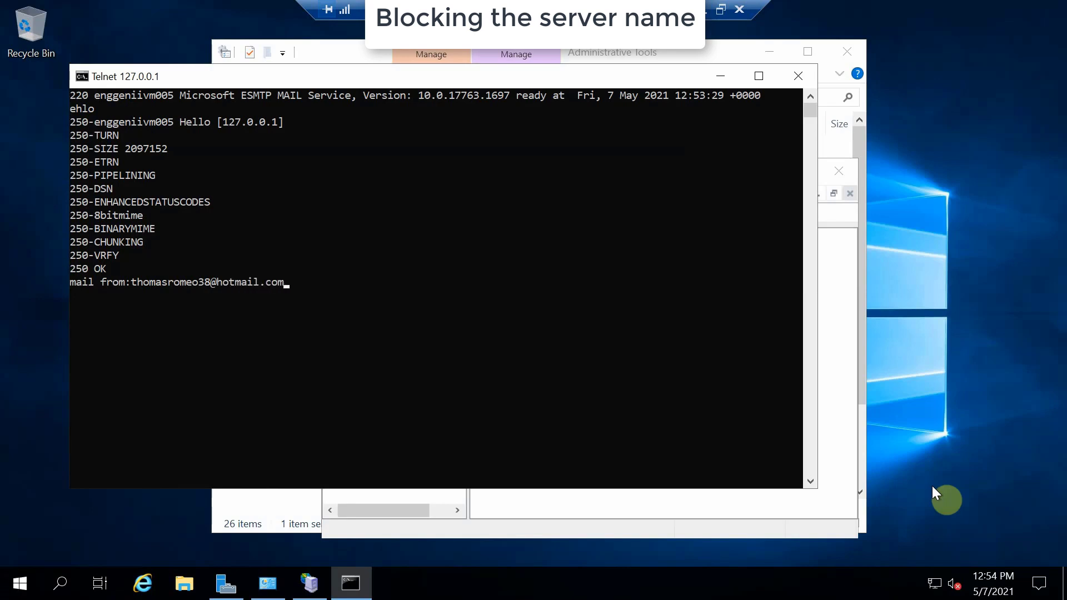
key("Return")
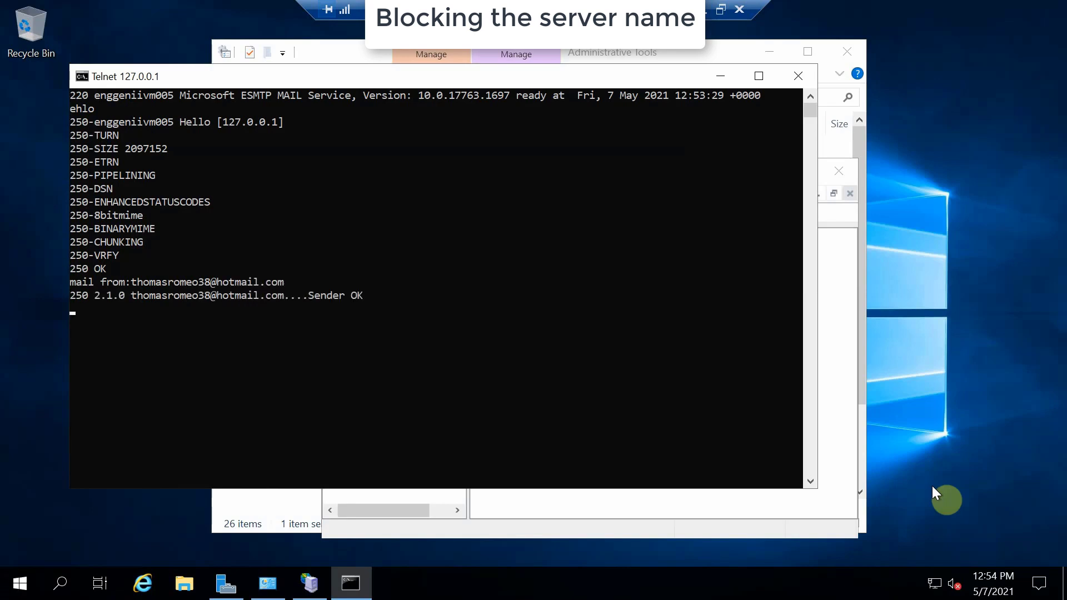
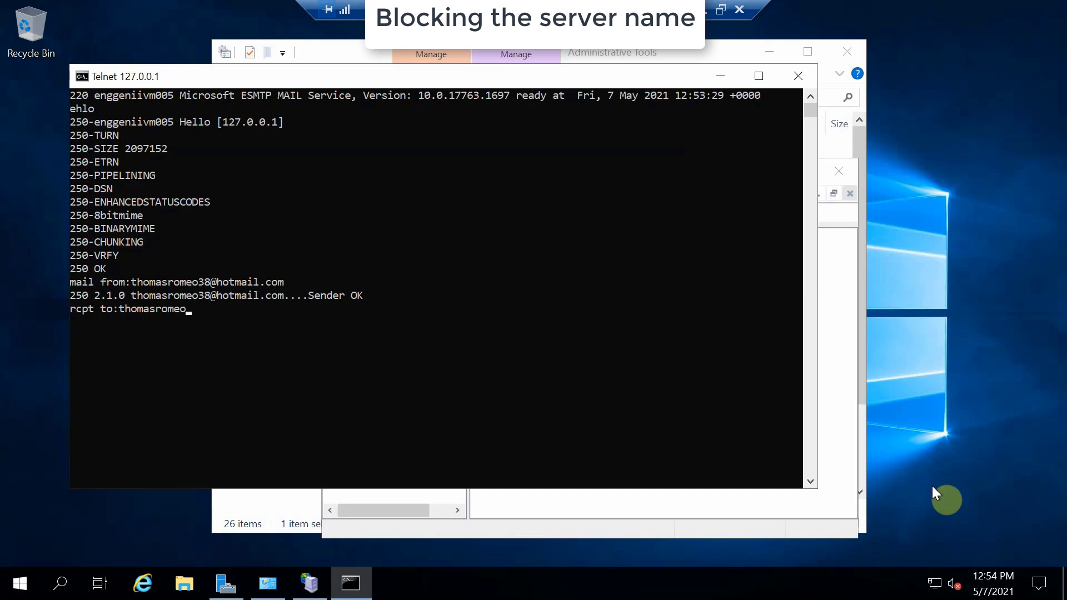
key("Return")
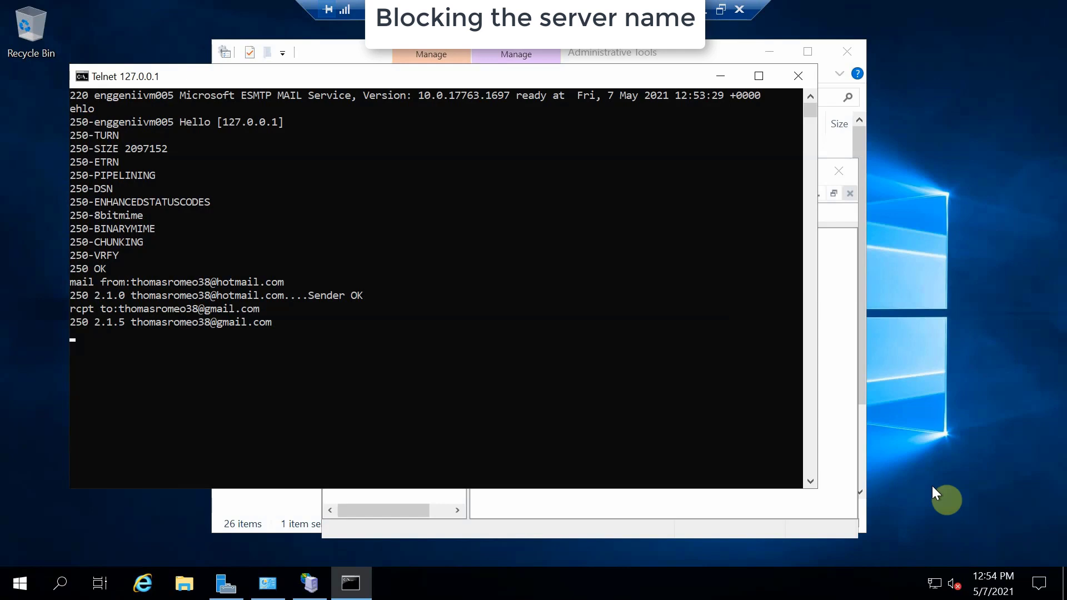
Send a message with subject 'this is the subject line' and body 'this is the body', ending with a period line.
type("data")
key("Return")
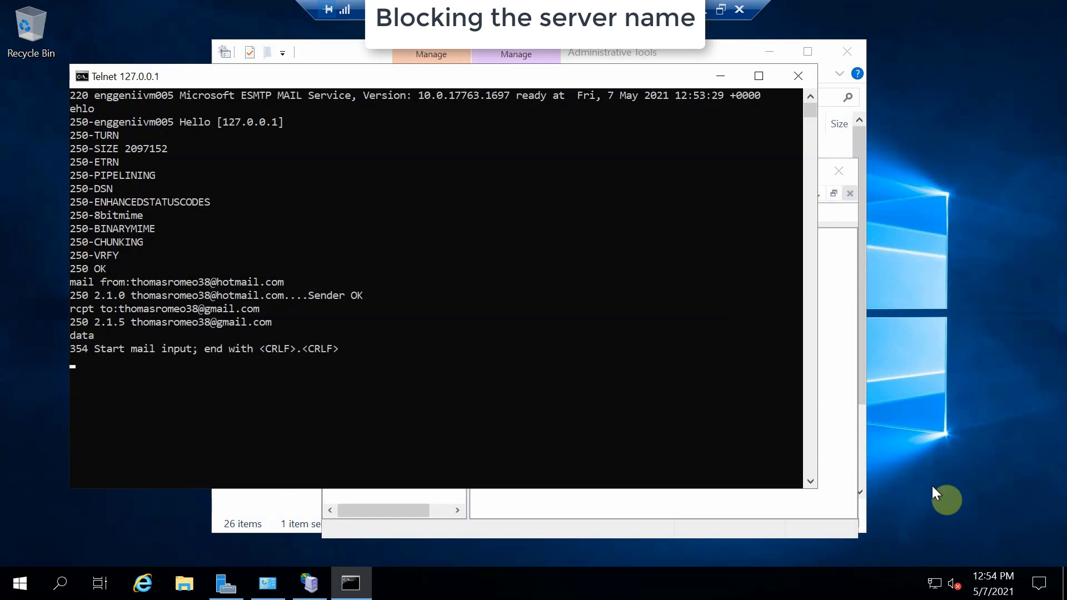
type("this is the subject line  ")
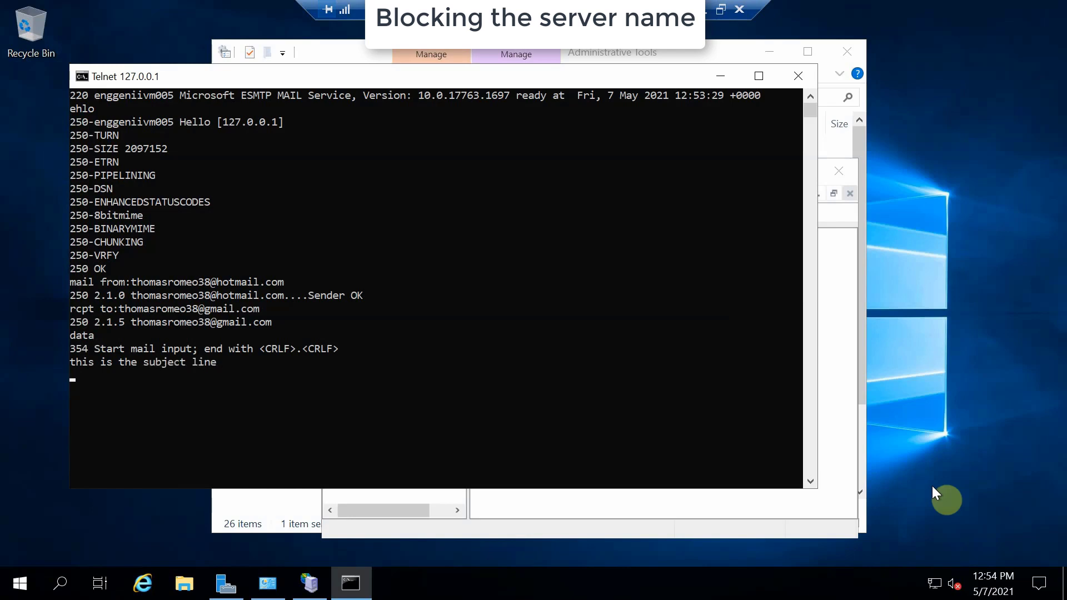
type("this is the ")
type("body  ")
type(".")
key("Return")
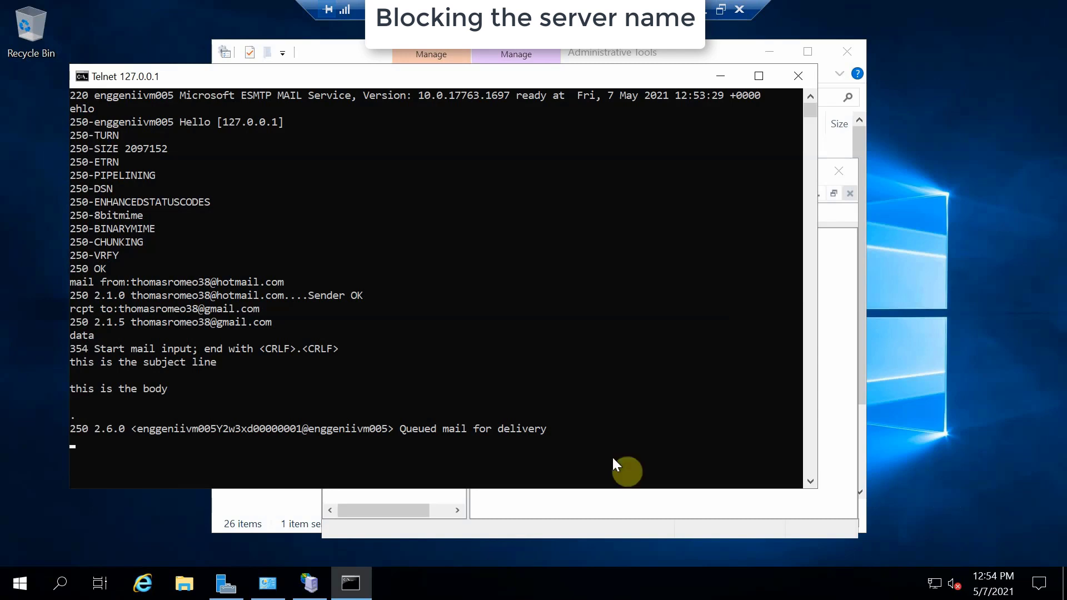
Browse This PC > Windows (C:) > inetpub > mailroot > Queue to see the queued .EML message.
left_click(184, 583)
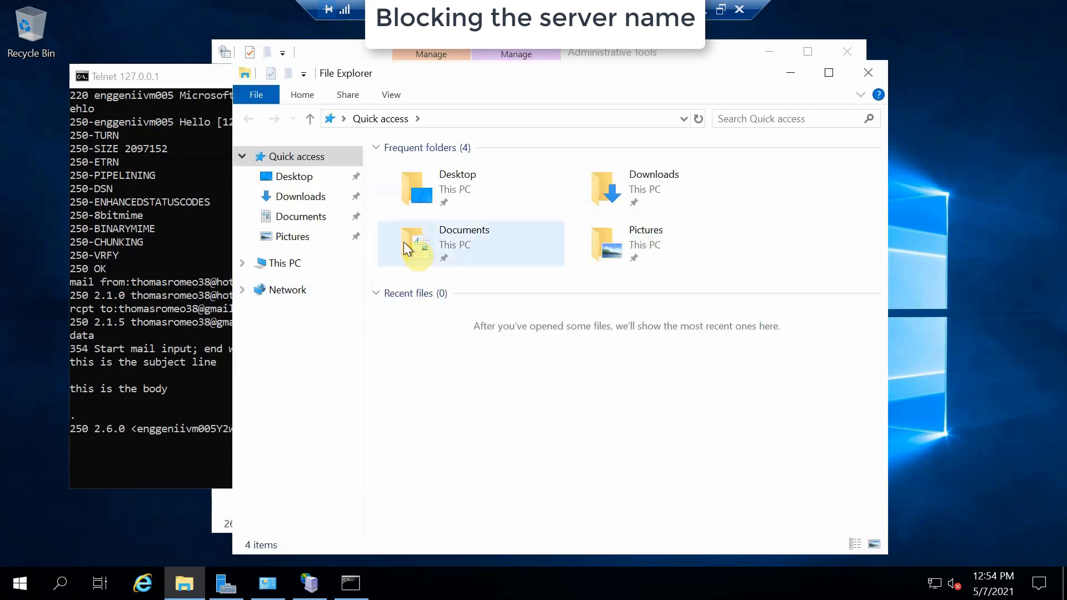
left_click(291, 265)
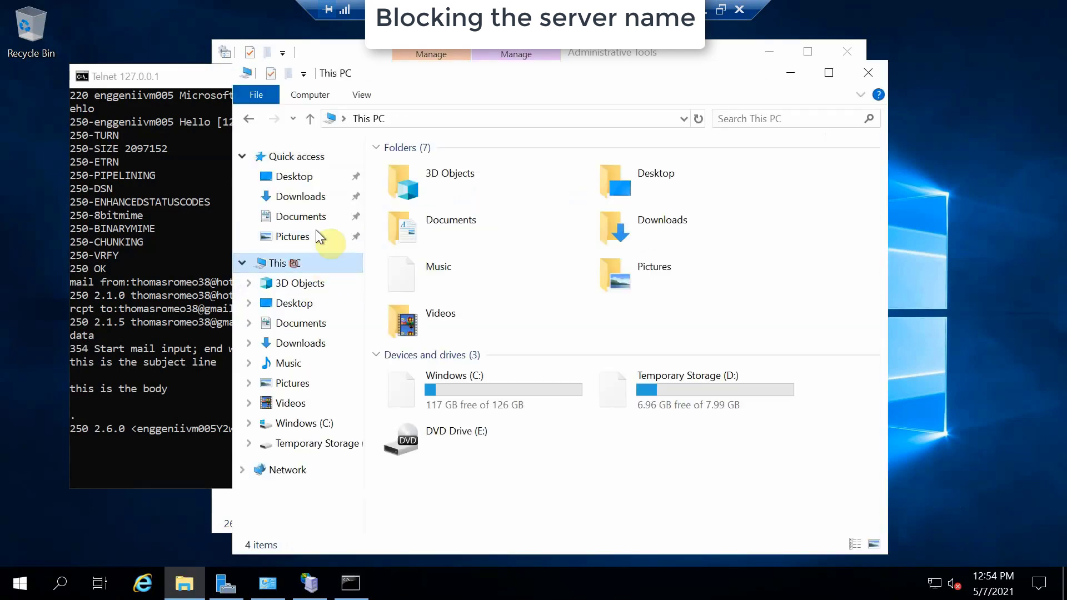
double_click(423, 388)
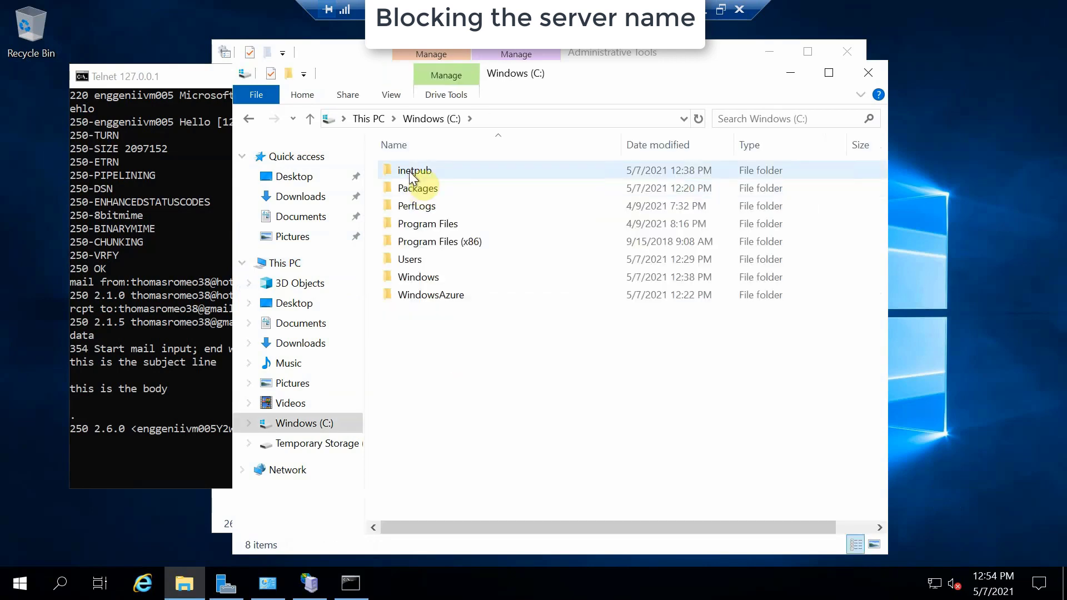
double_click(409, 171)
left_click(407, 210)
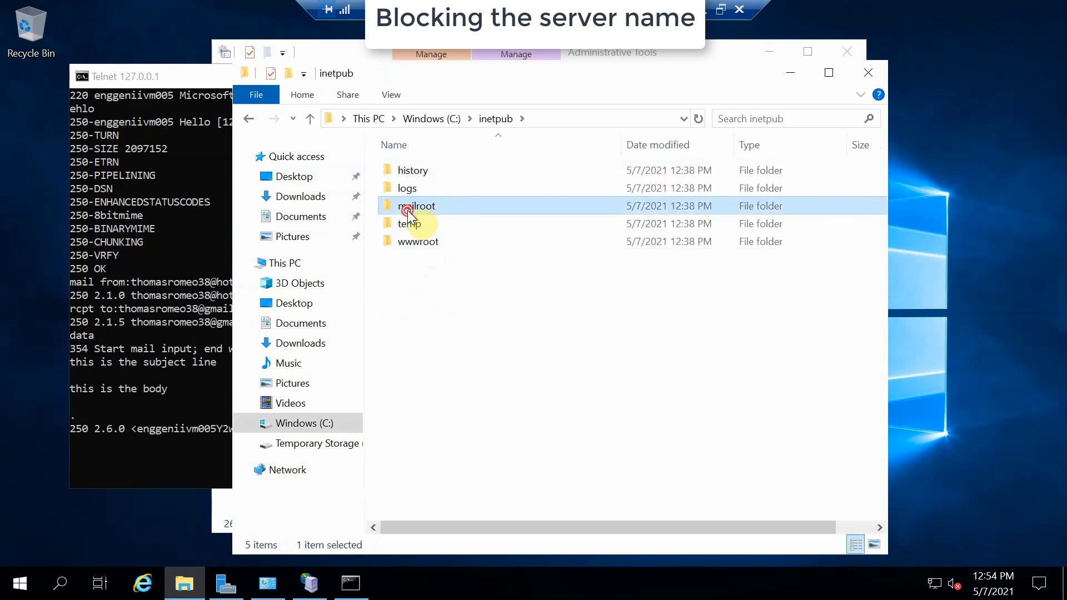
double_click(407, 210)
left_click(422, 225)
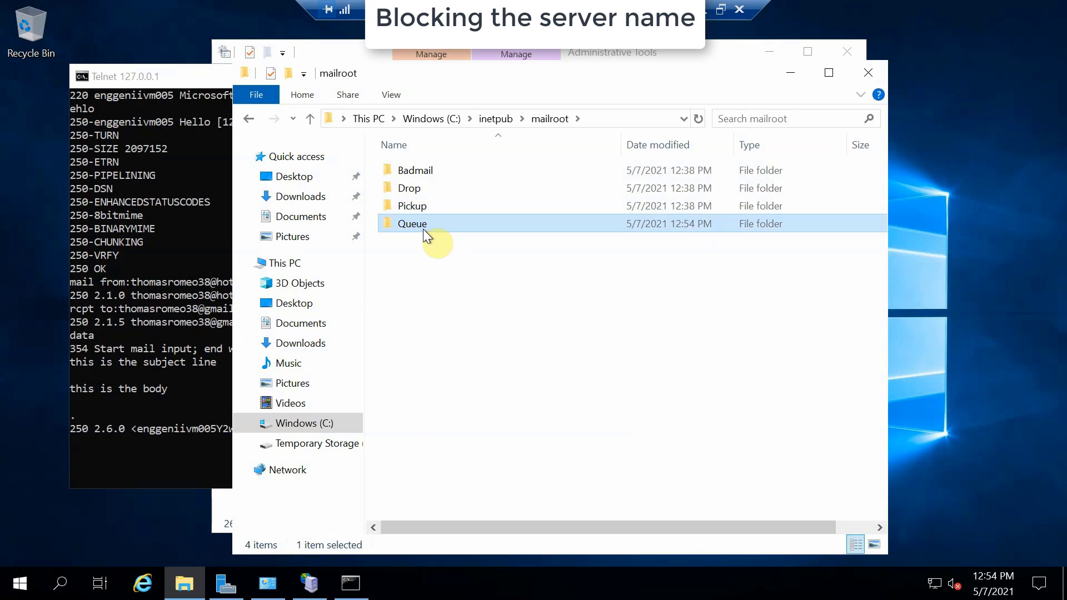
double_click(405, 226)
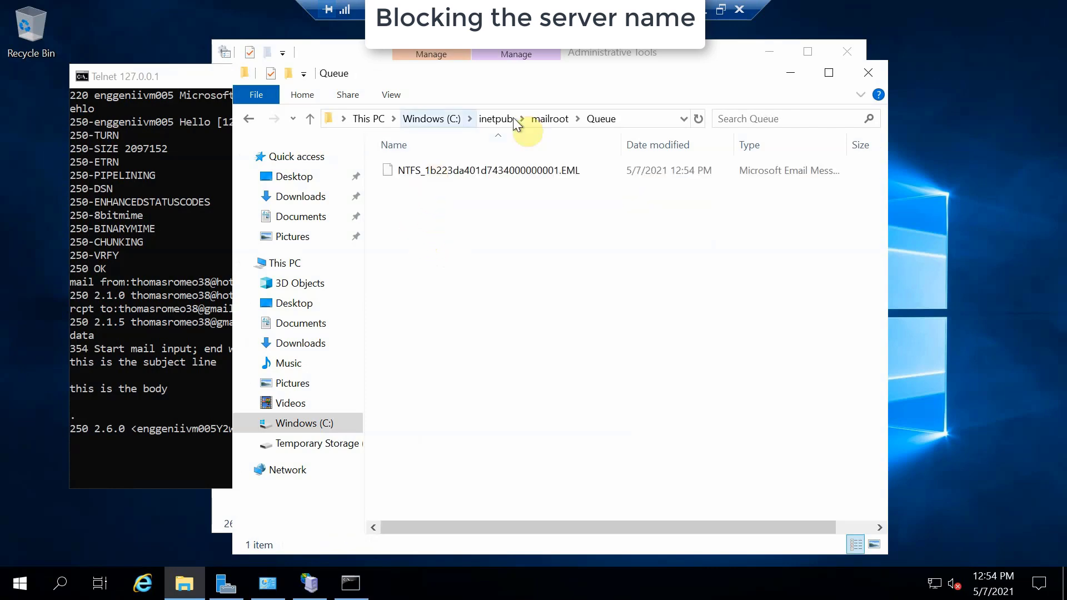